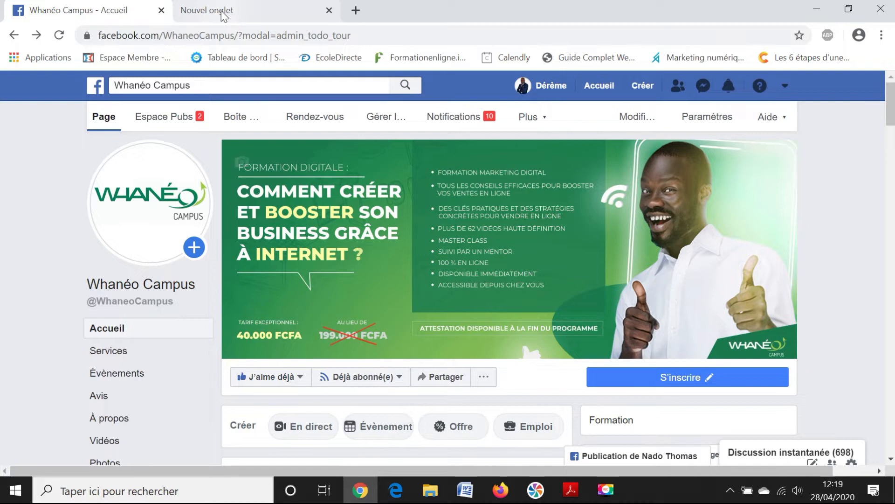
Open business.facebook.com in the empty browser tab
click(223, 14)
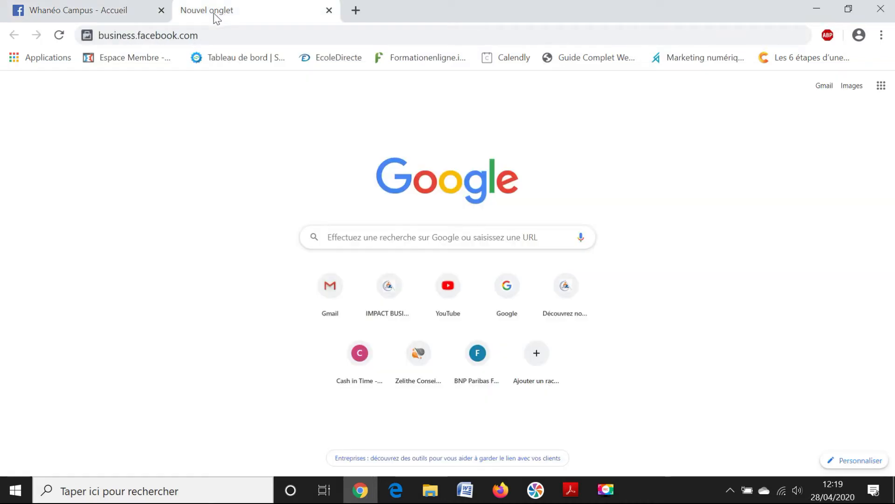
click(211, 37)
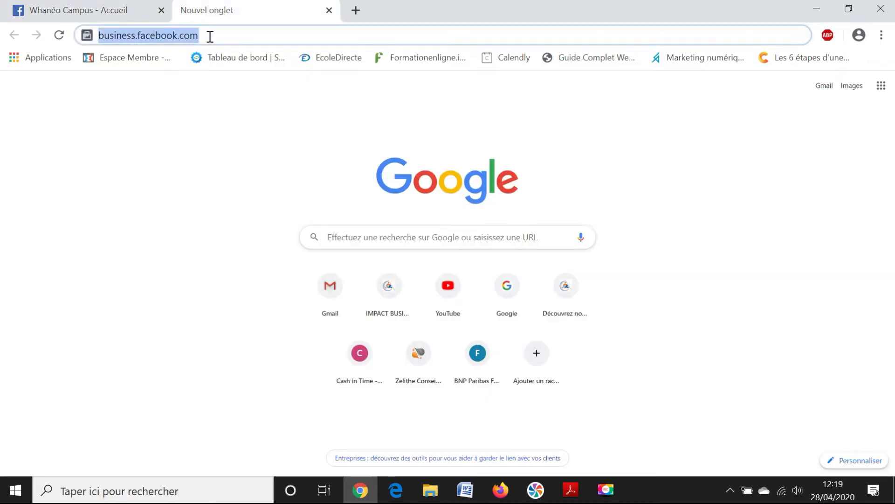
key(BackSpace)
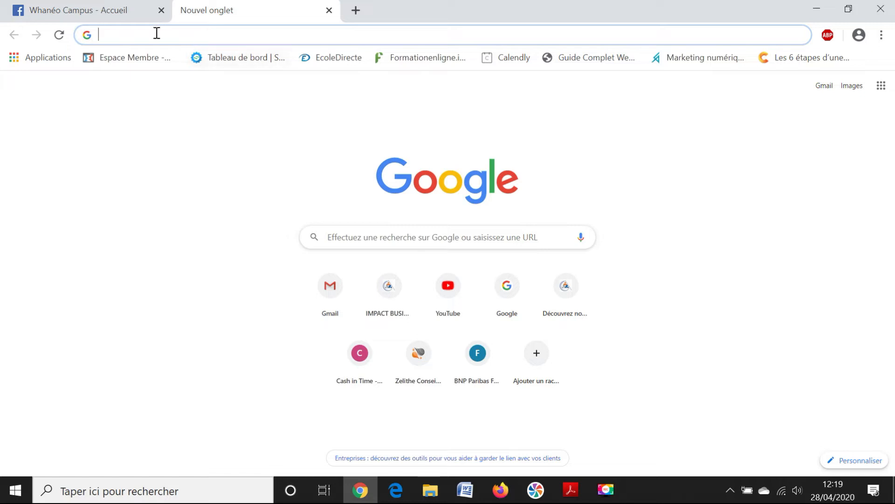
text(business)
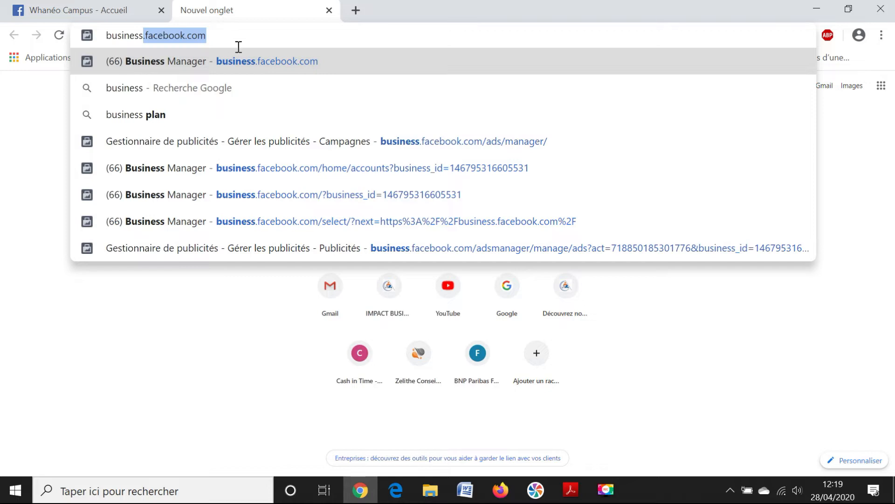
key(Return)
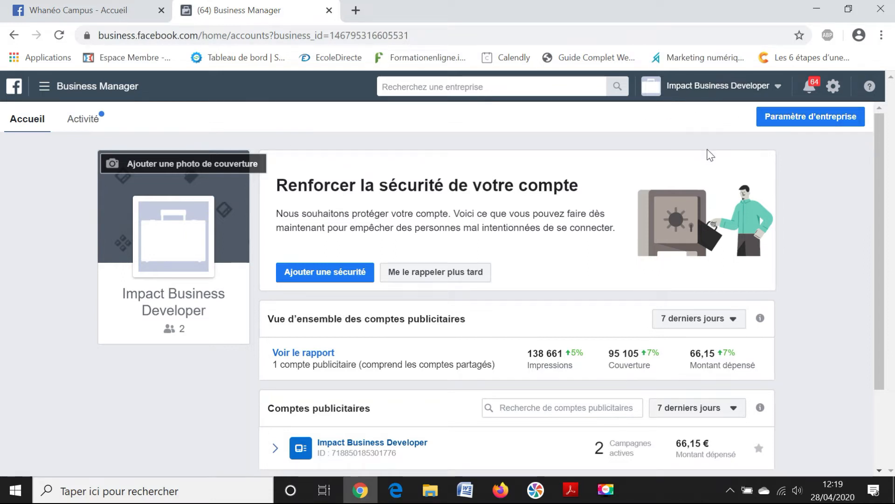
Look over the Business Manager home page and open the Impact Business Developer ad account
scroll(838, 268, down, 2)
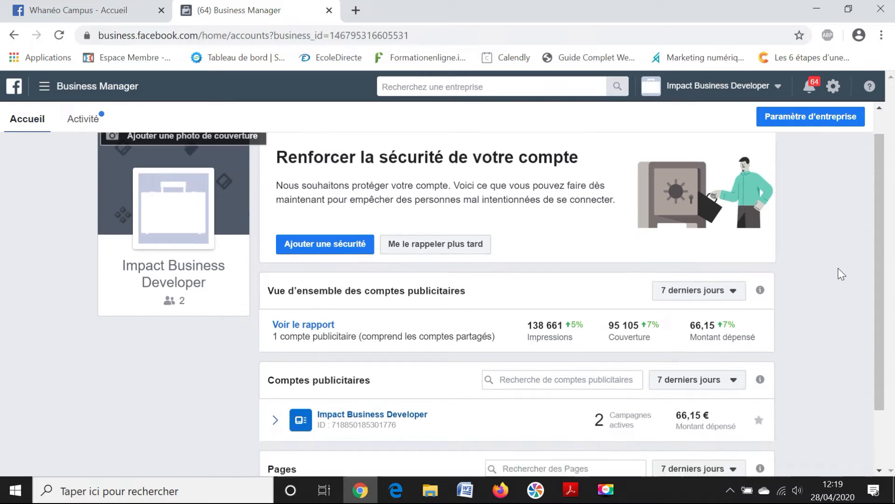
scroll(835, 269, up, 2)
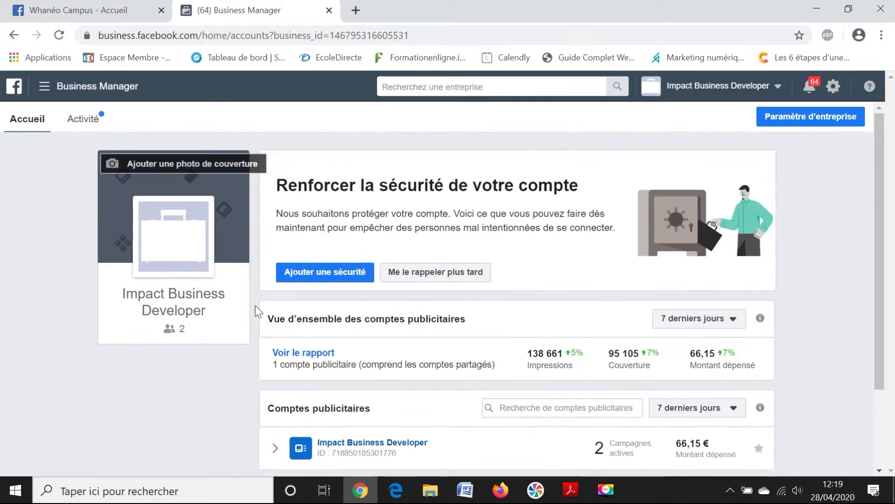
scroll(234, 349, down, 2)
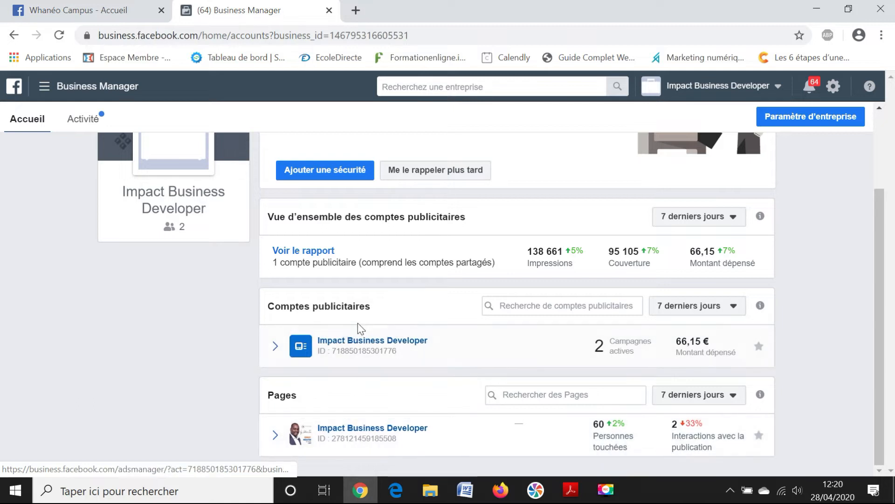
click(359, 343)
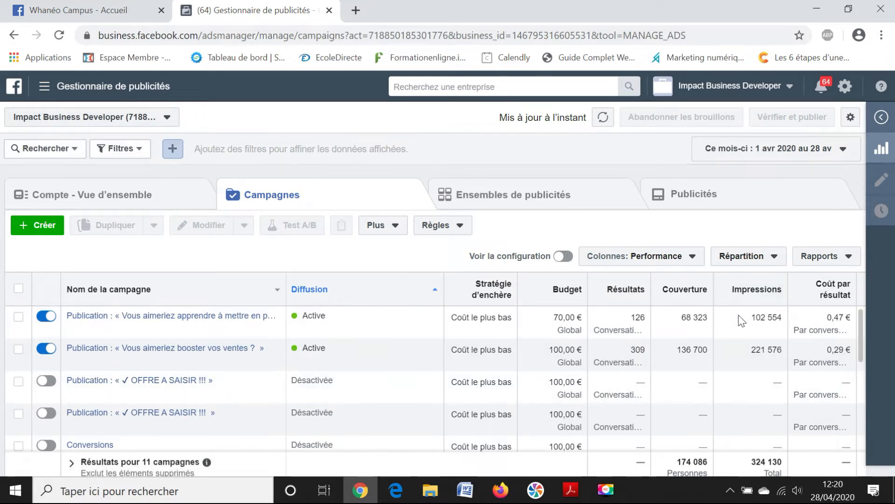
Review the campaign list and the impressions of the "Vous aimeriez booster vos ventes ?" campaign
scroll(405, 303, down, 5)
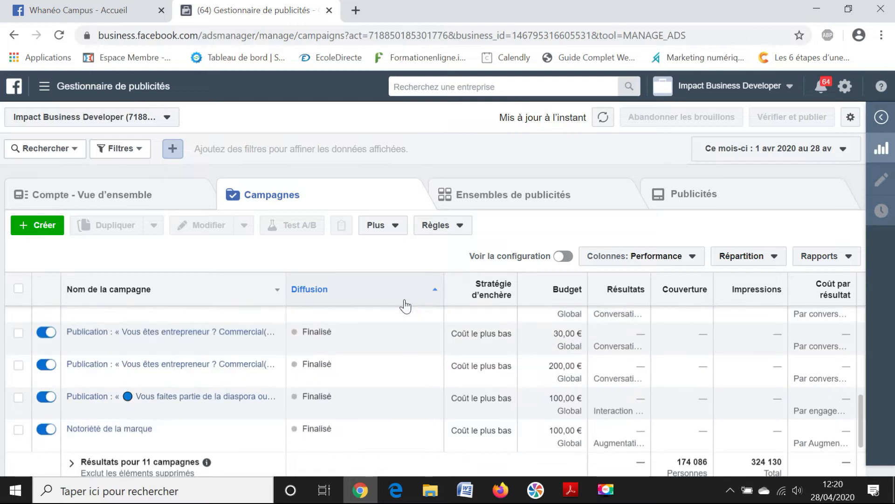
scroll(517, 376, up, 5)
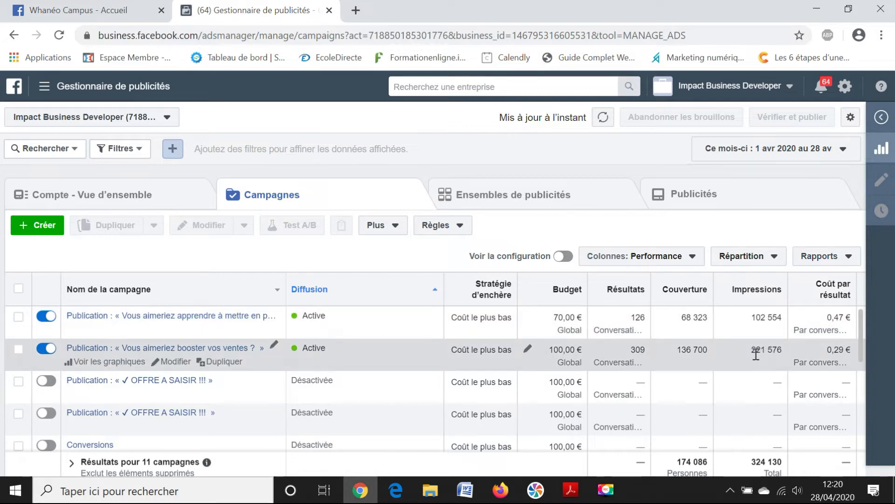
drag(756, 349, 777, 350)
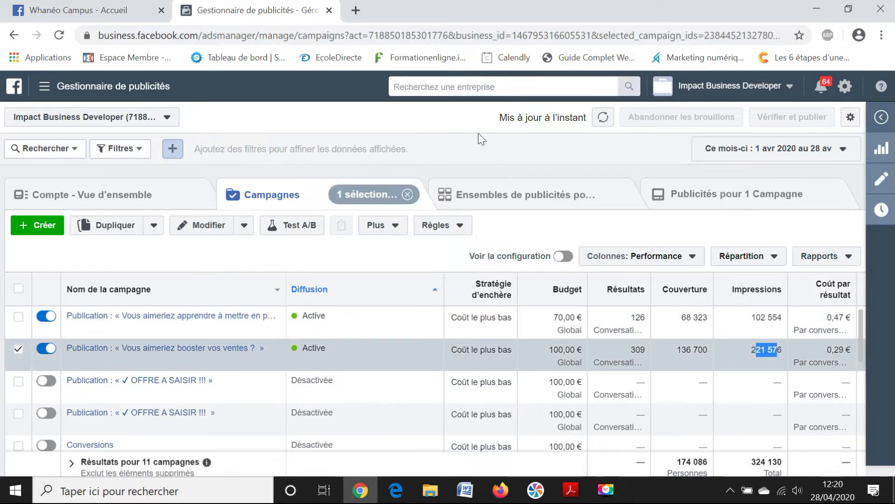
click(519, 155)
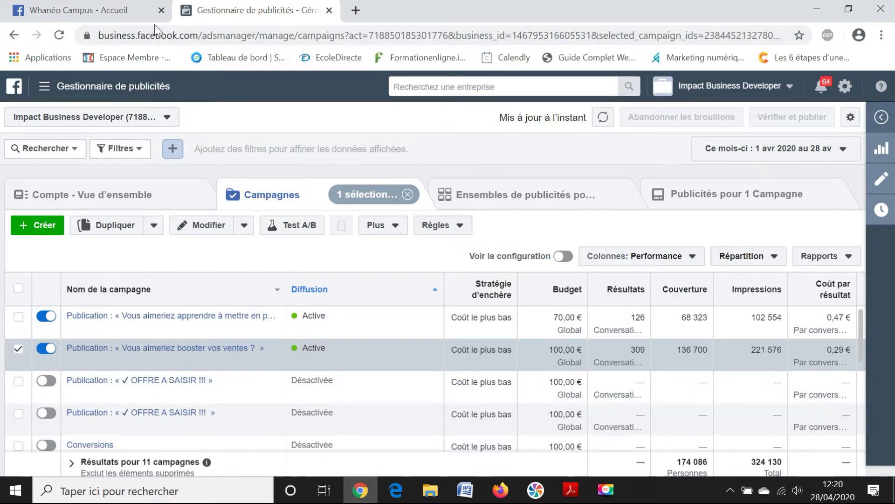
Return to the Whanéo Campus Facebook page and find the latest post under Publications
click(96, 16)
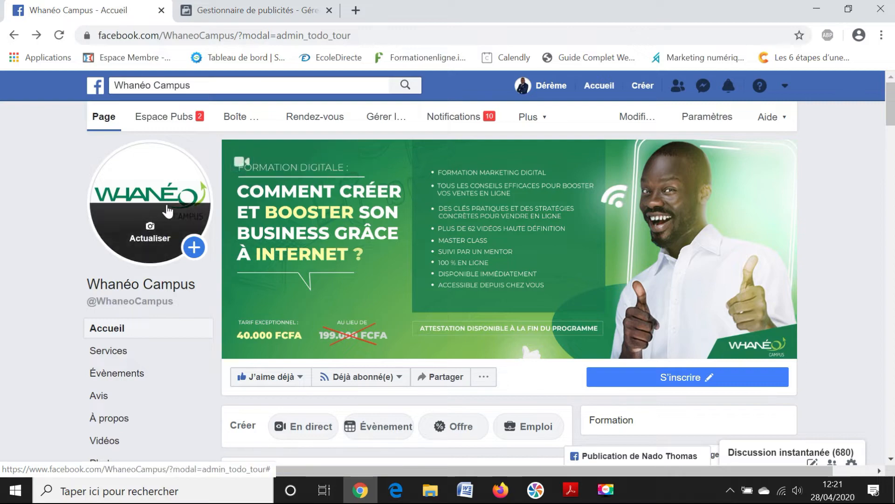
scroll(487, 212, down, 1)
scroll(494, 217, down, 5)
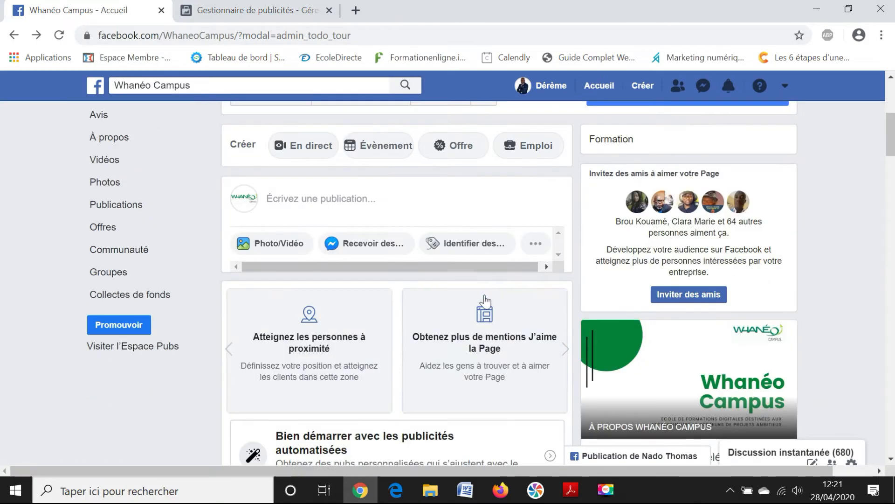
scroll(482, 303, down, 15)
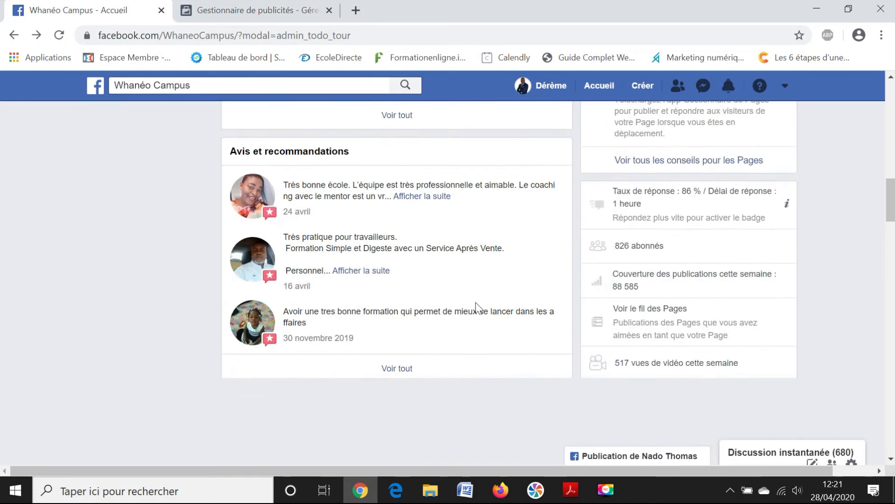
scroll(476, 308, down, 9)
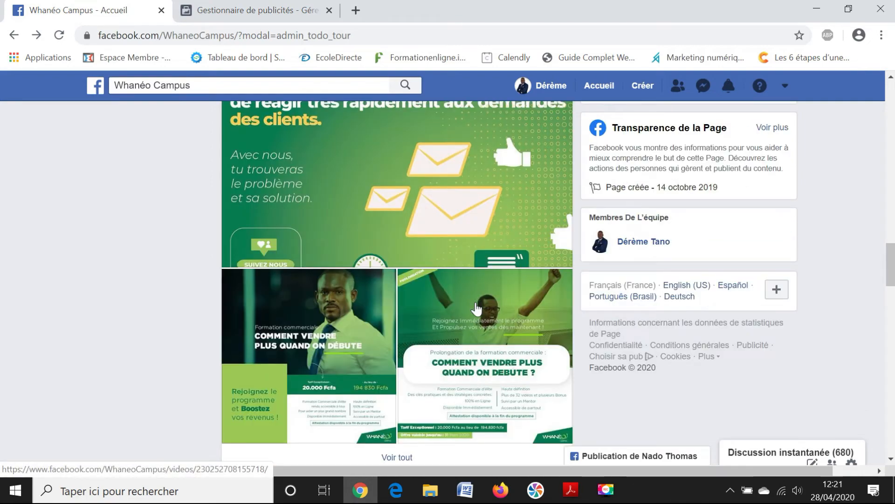
scroll(475, 308, down, 10)
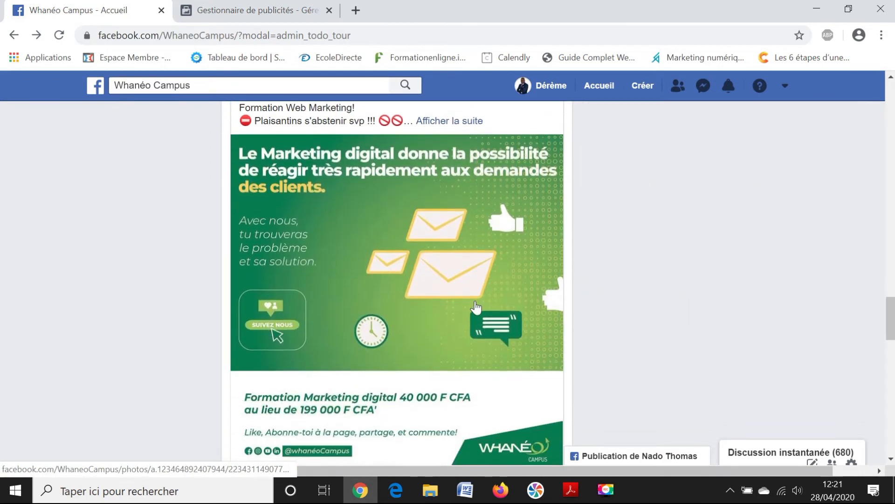
scroll(475, 307, up, 4)
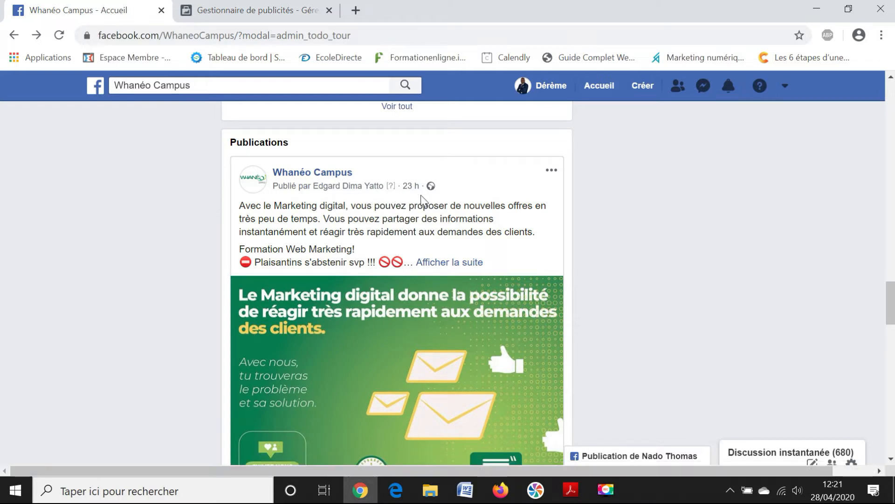
Examine the digital marketing post's text, image, reach, interactions and the option to boost it
scroll(468, 229, down, 4)
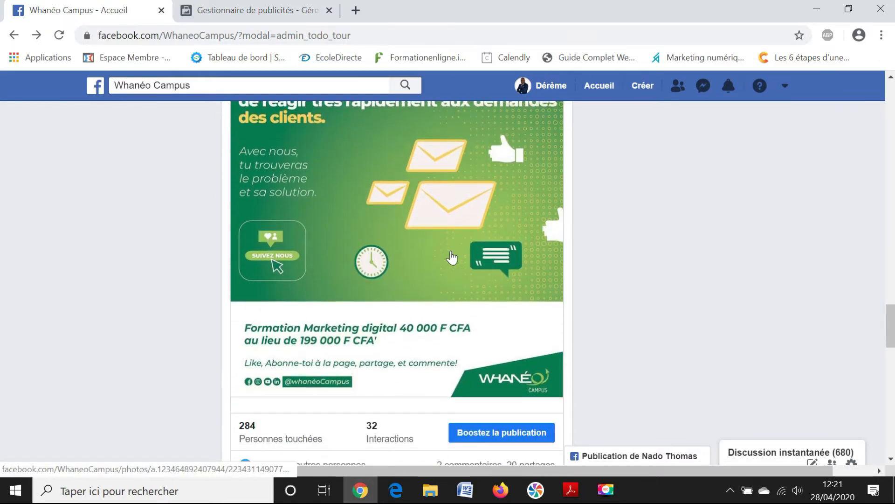
scroll(454, 292, down, 3)
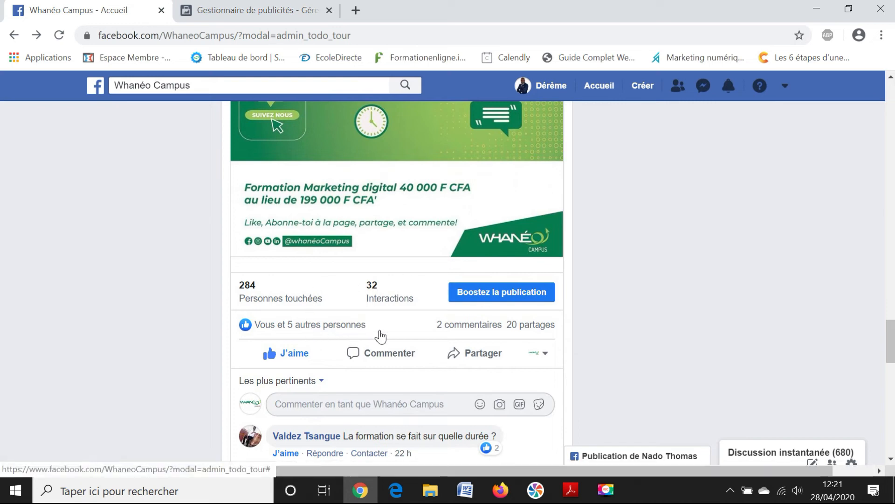
scroll(381, 335, up, 5)
scroll(396, 260, down, 3)
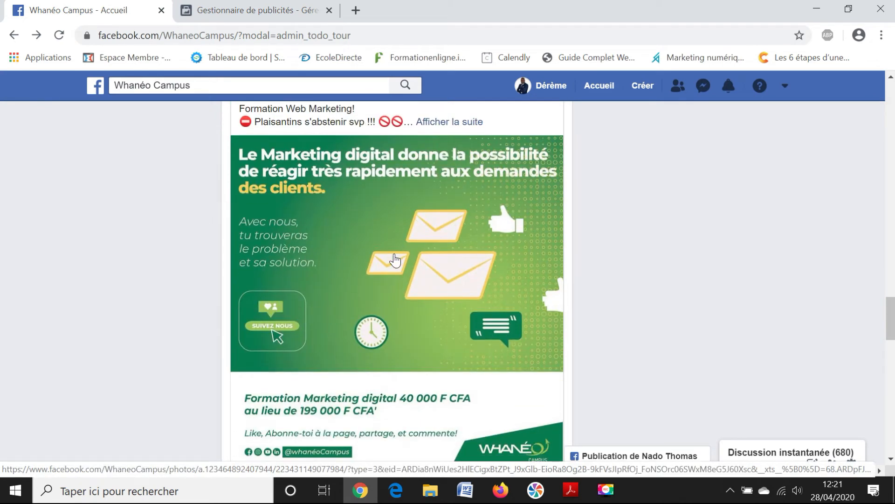
scroll(396, 260, down, 2)
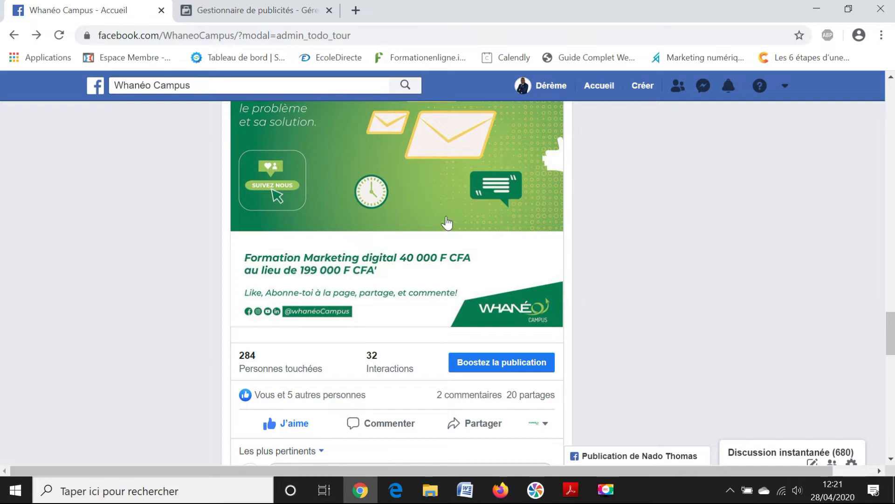
scroll(527, 266, up, 5)
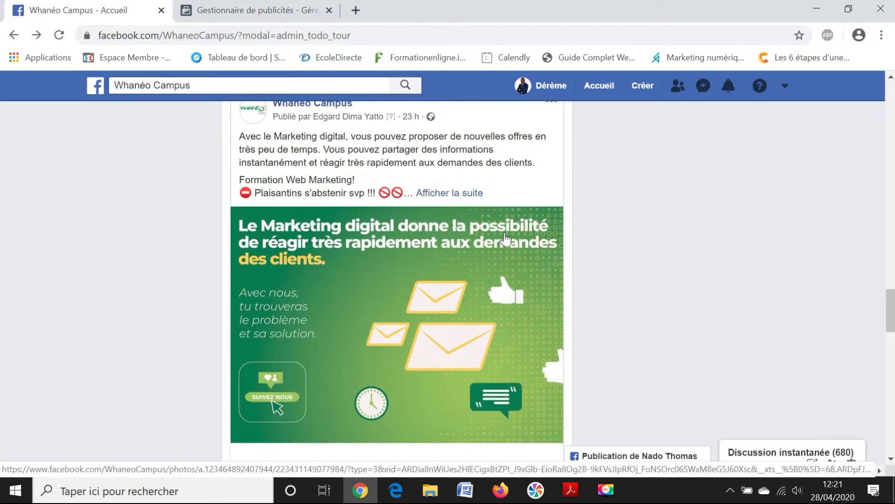
scroll(304, 246, up, 2)
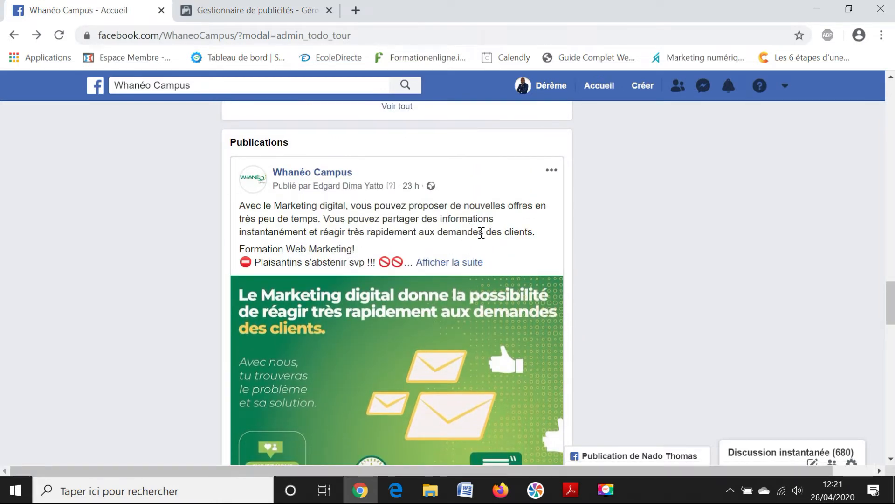
scroll(490, 232, down, 6)
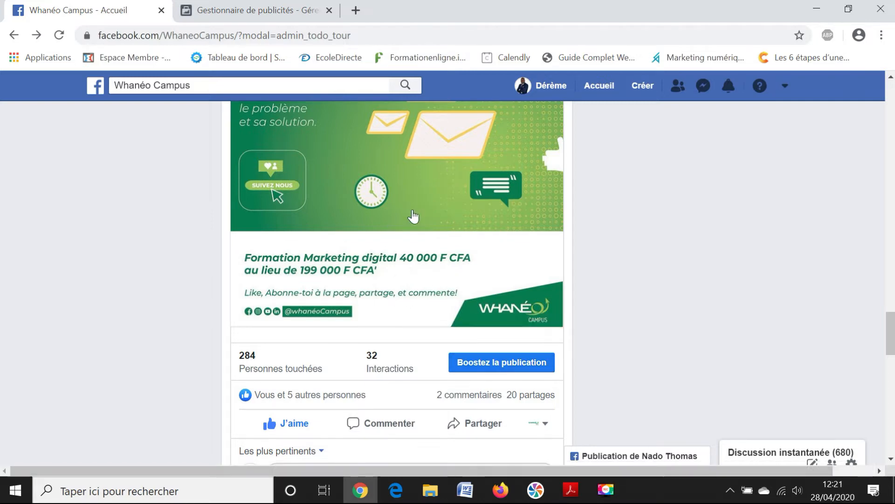
scroll(401, 248, up, 2)
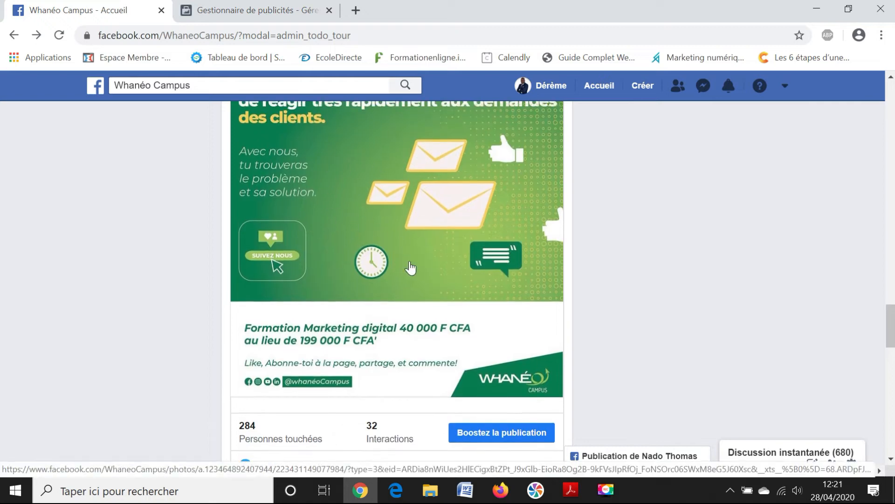
scroll(411, 268, up, 3)
scroll(410, 271, down, 7)
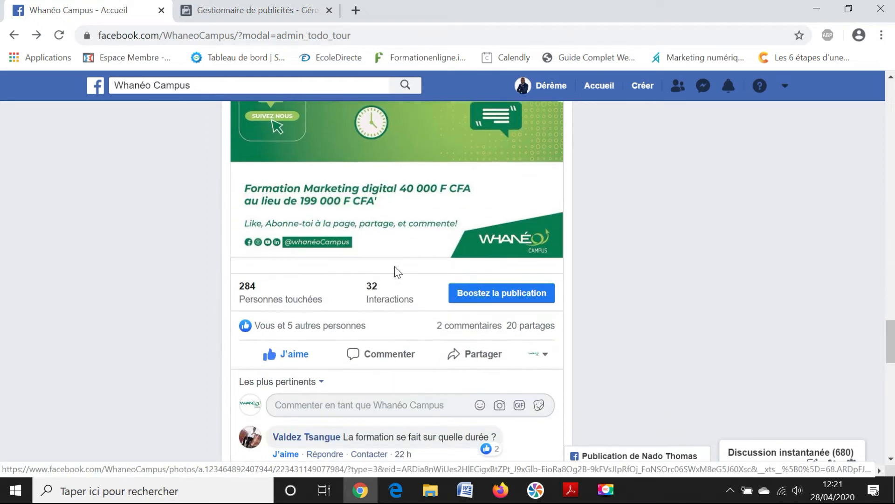
scroll(439, 322, up, 2)
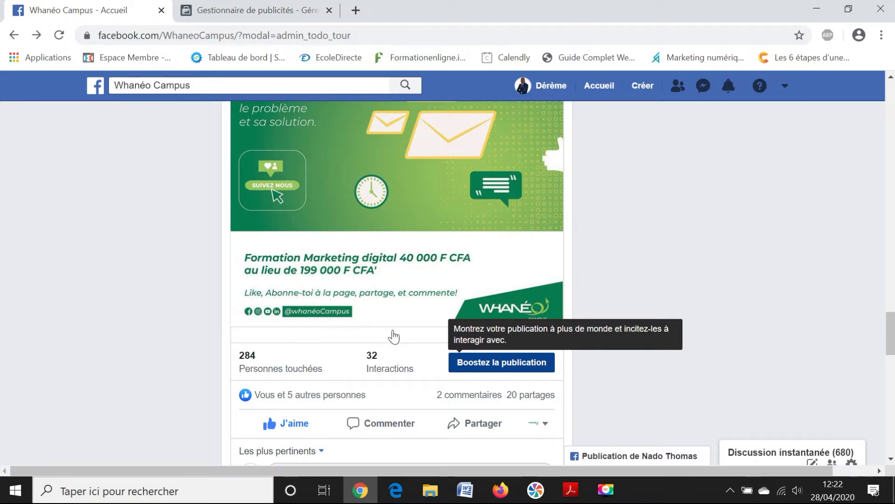
Open the boost settings for the digital marketing post, examine the image-text warning and ad preview, and discard the ad
click(459, 359)
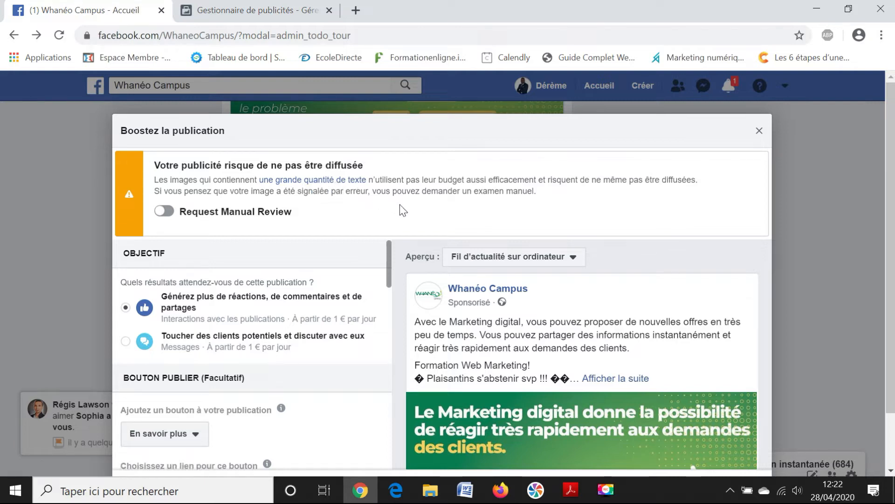
scroll(550, 299, down, 3)
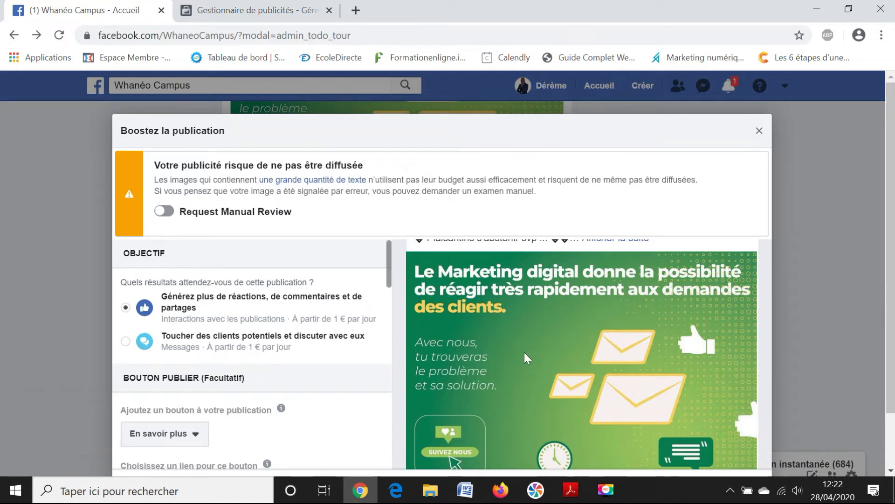
scroll(524, 352, down, 3)
scroll(525, 352, up, 3)
scroll(525, 353, down, 3)
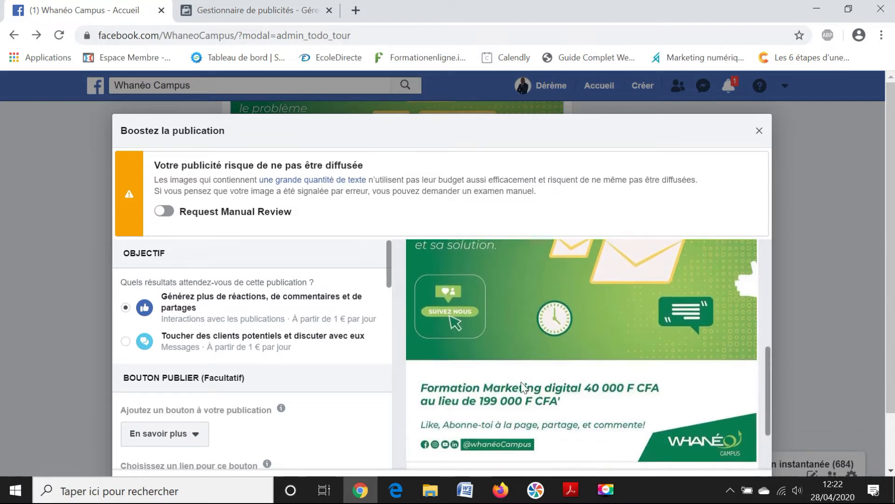
scroll(567, 372, up, 3)
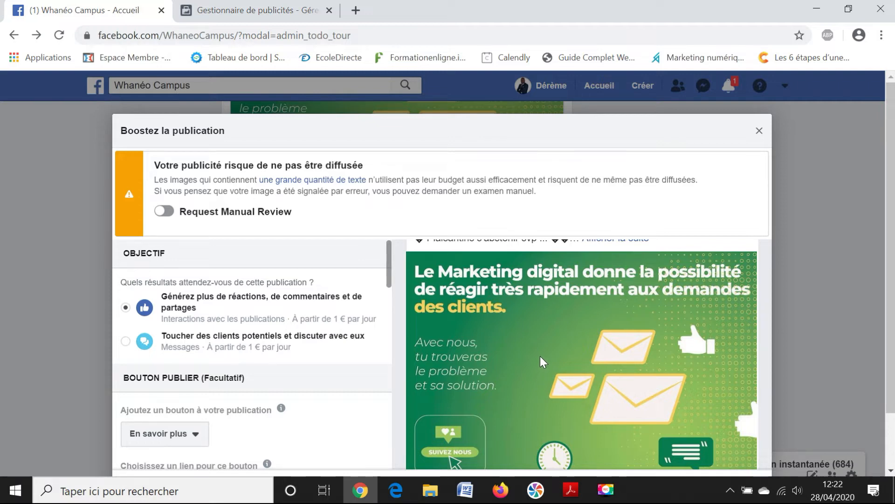
scroll(544, 332, down, 3)
scroll(545, 331, up, 2)
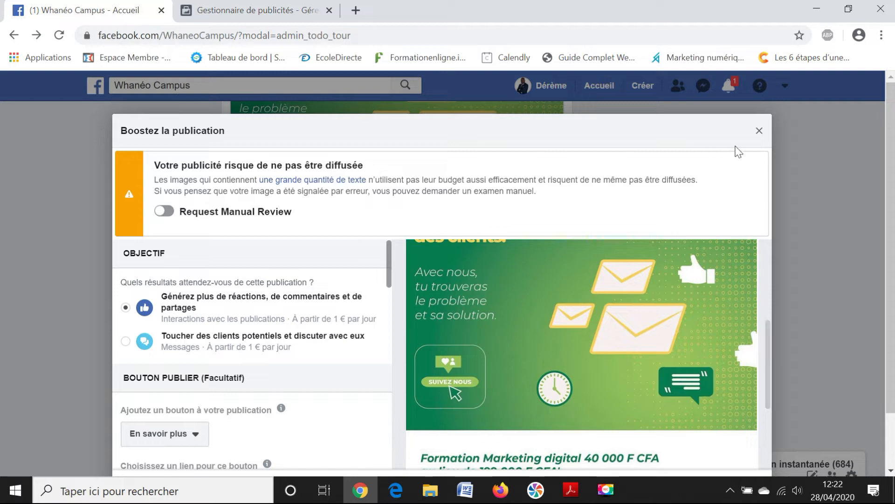
click(759, 132)
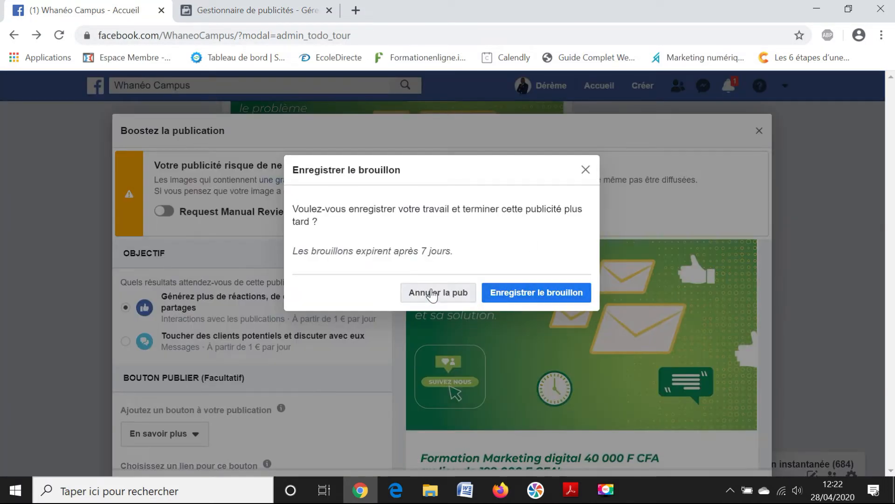
click(433, 293)
Find the 24 April client testimonial video post on the page and open its boost settings
scroll(382, 286, down, 4)
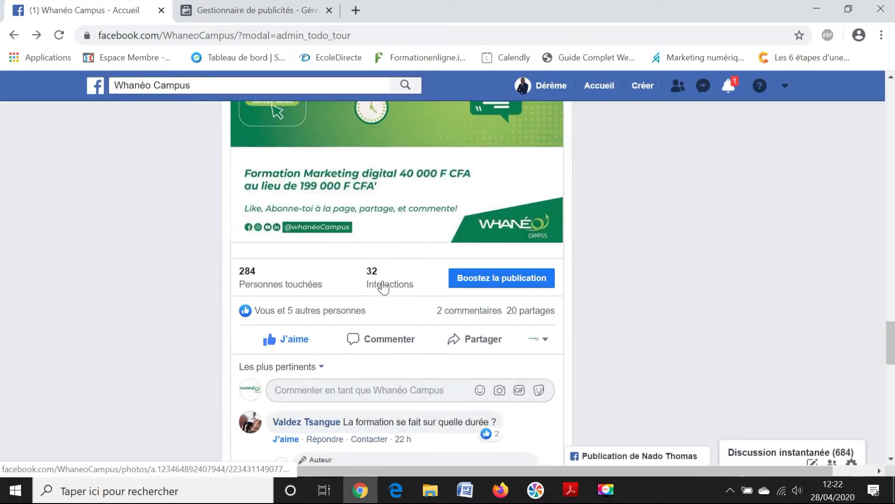
scroll(383, 286, down, 1)
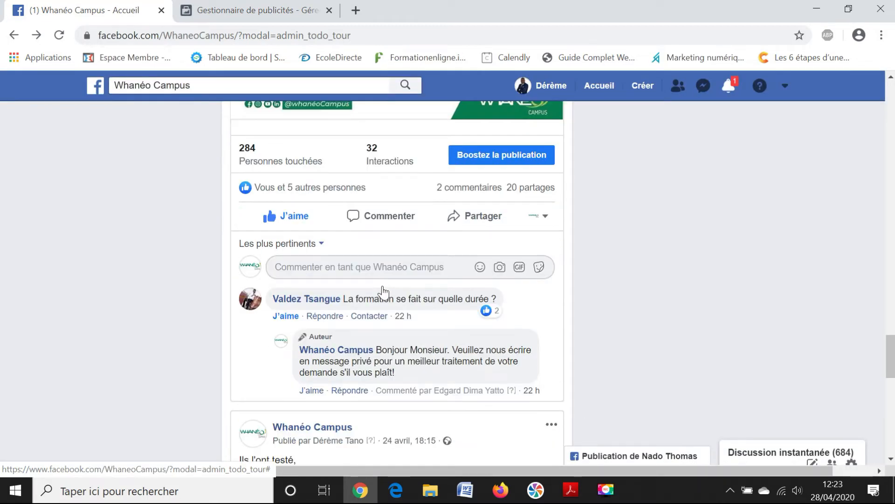
scroll(382, 287, down, 10)
scroll(384, 287, up, 10)
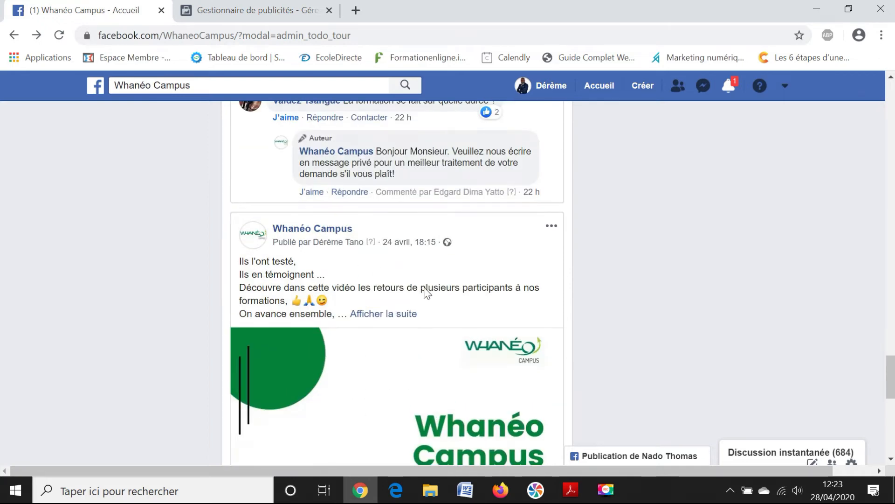
scroll(425, 292, down, 7)
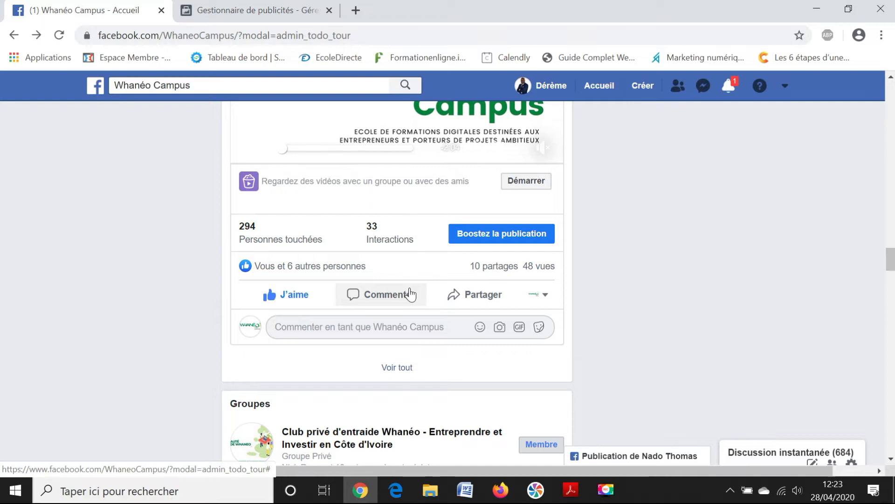
scroll(410, 295, up, 5)
scroll(569, 395, down, 2)
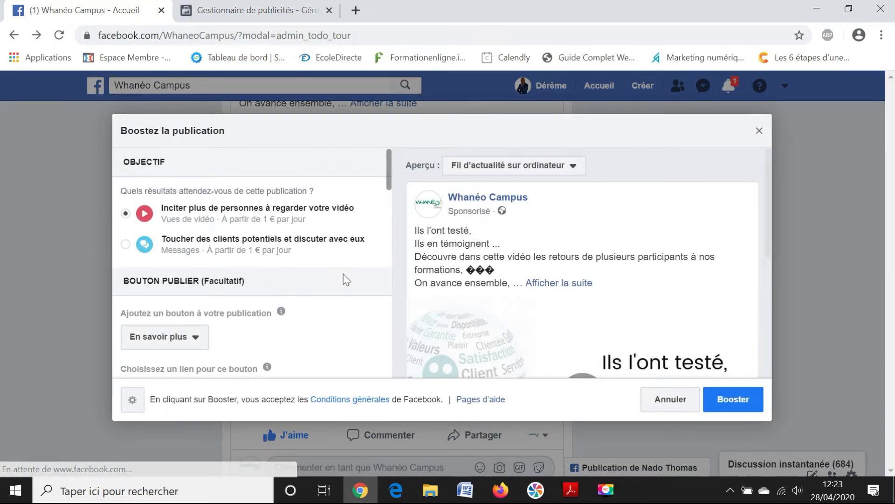
Set the boost objective to "Toucher des clients potentiels et discuter avec eux" and check the message button in the ad preview
scroll(593, 298, down, 5)
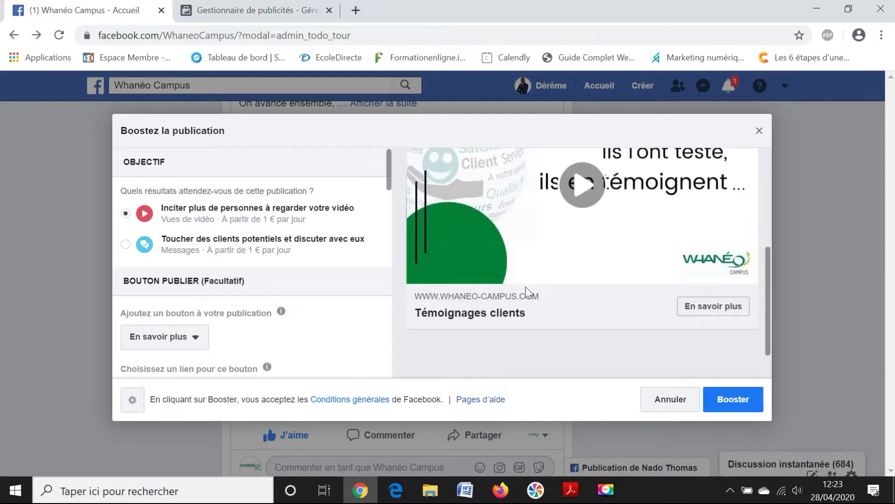
scroll(502, 343, up, 5)
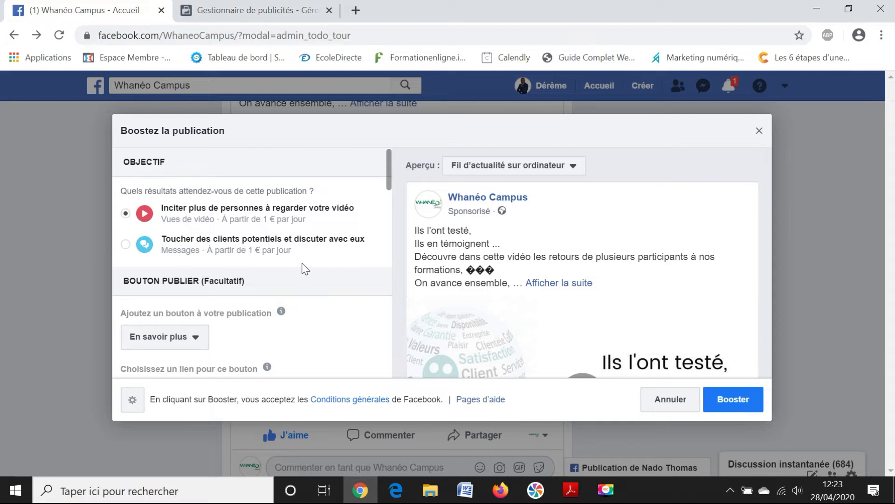
click(126, 244)
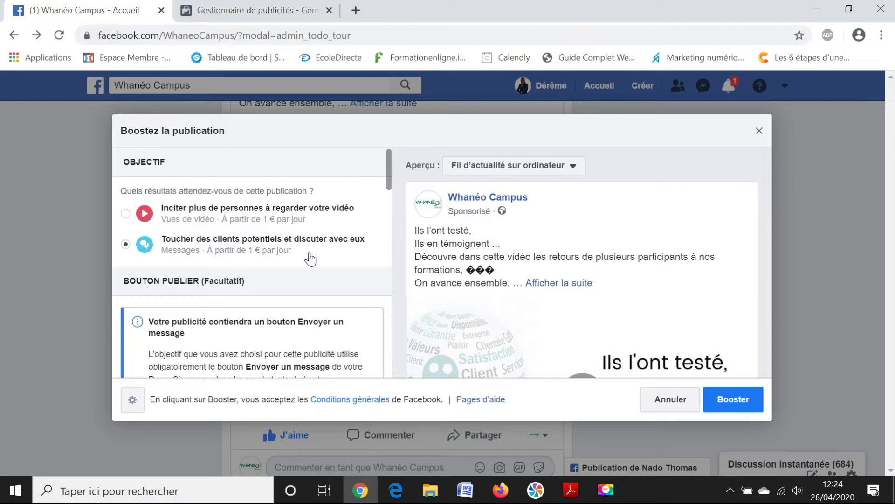
scroll(307, 252, down, 3)
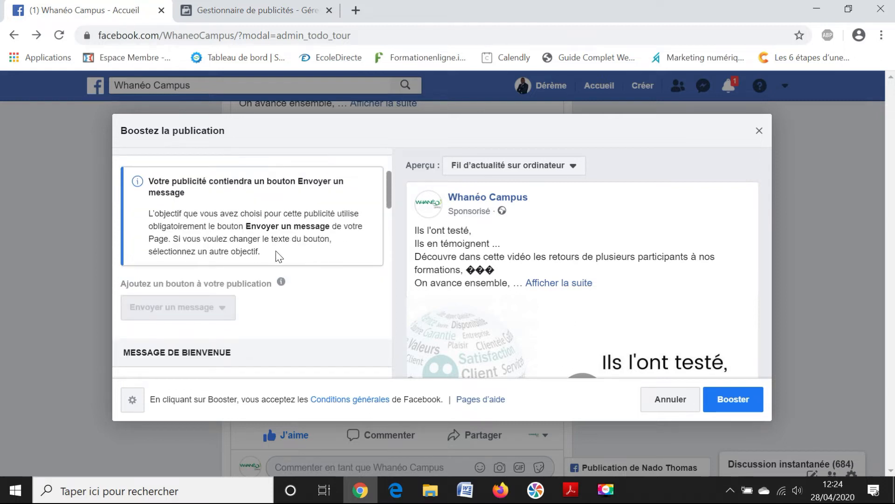
scroll(298, 252, up, 2)
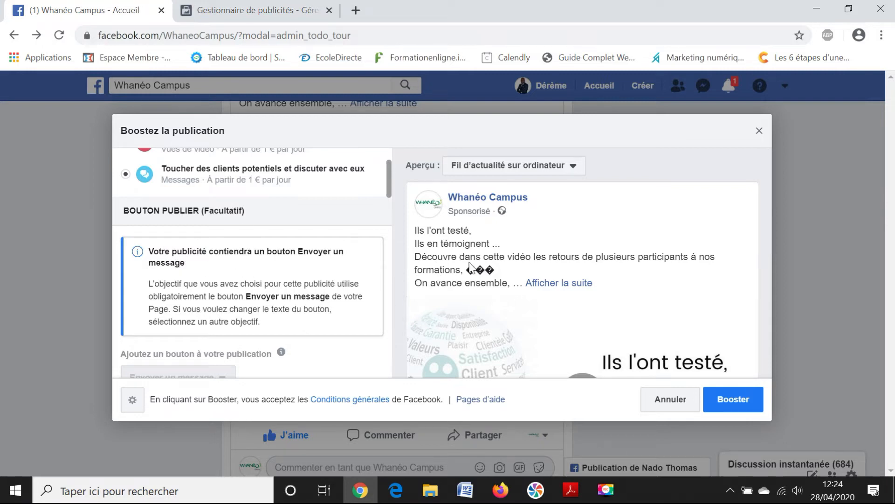
scroll(535, 293, down, 5)
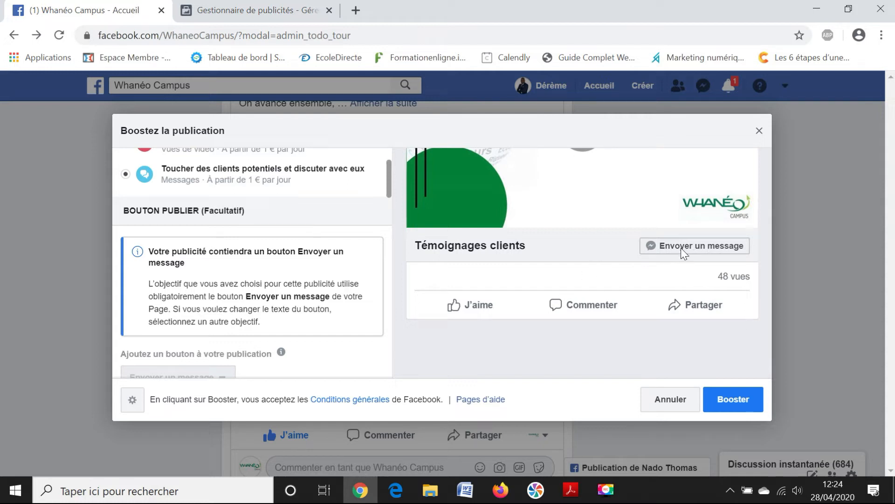
scroll(572, 260, up, 2)
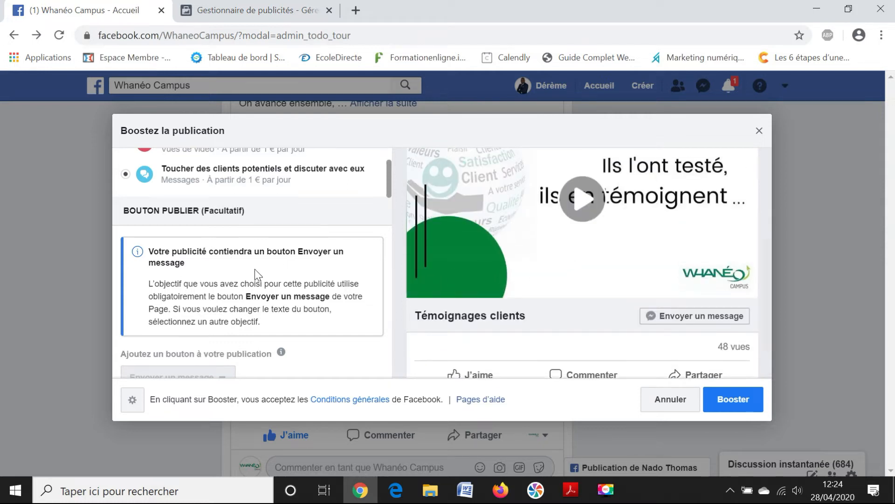
scroll(254, 271, down, 1)
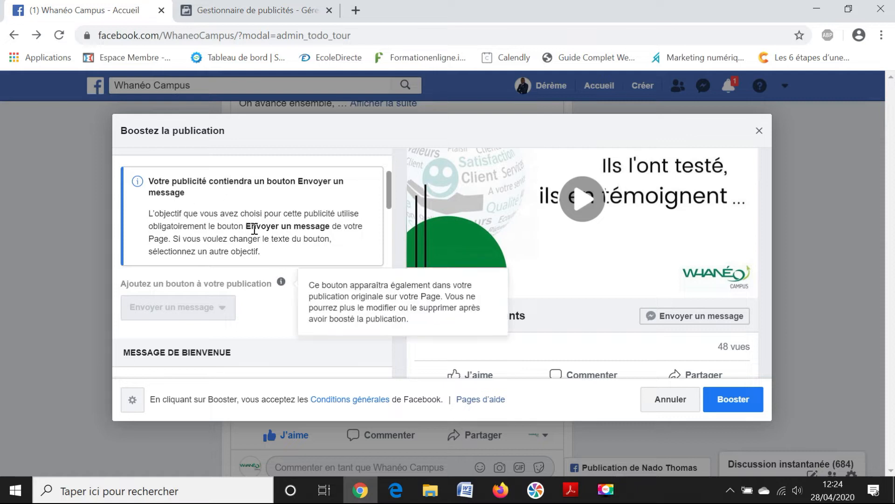
Examine the audience choices, the targeting details of "Whanéo Campus - FormaCo d'élite" and the automatic placements option
scroll(226, 308, down, 1)
scroll(245, 309, down, 2)
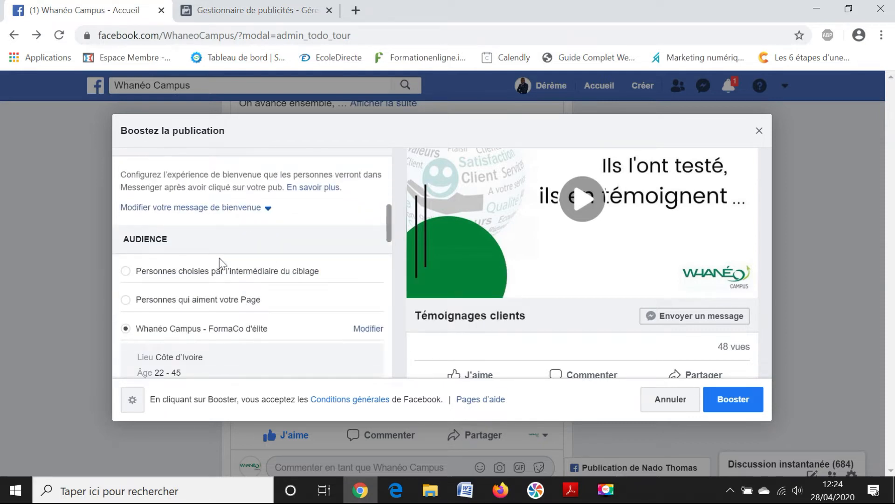
scroll(187, 247, down, 1)
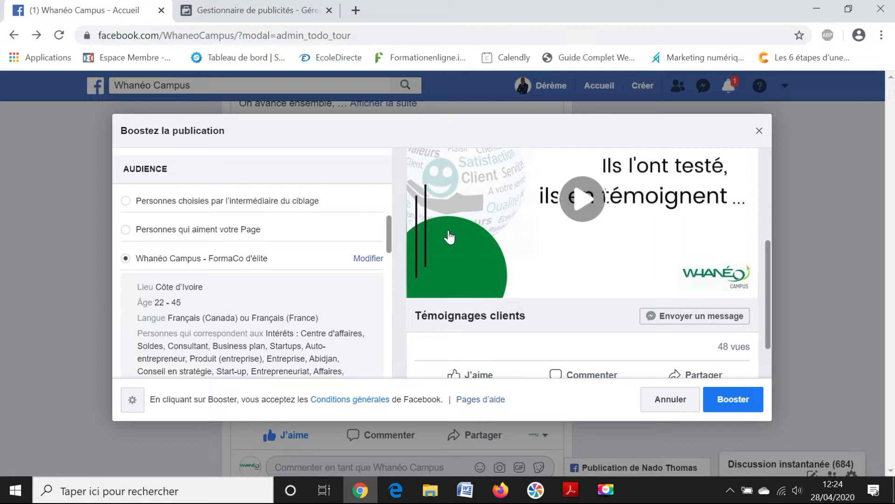
scroll(194, 223, down, 1)
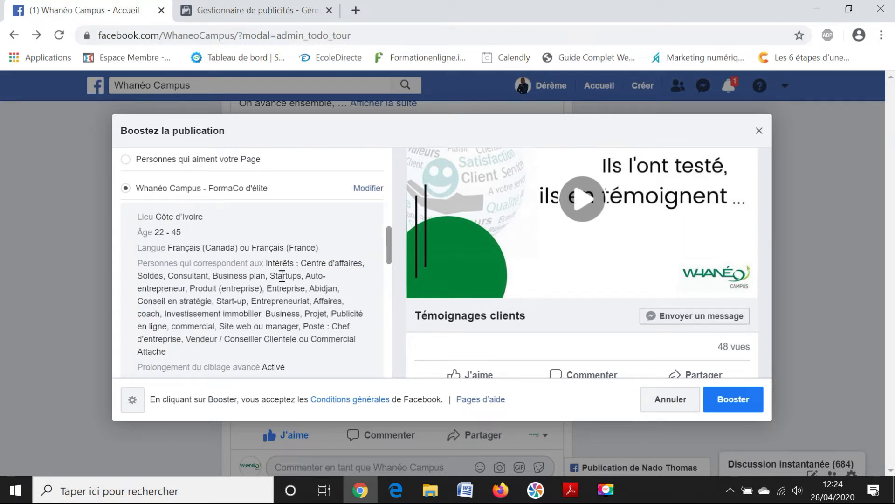
scroll(233, 257, down, 1)
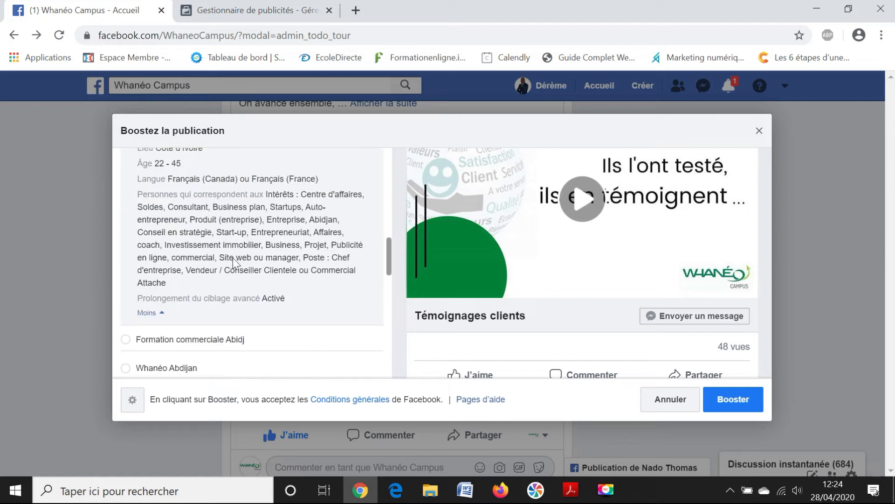
scroll(233, 261, up, 1)
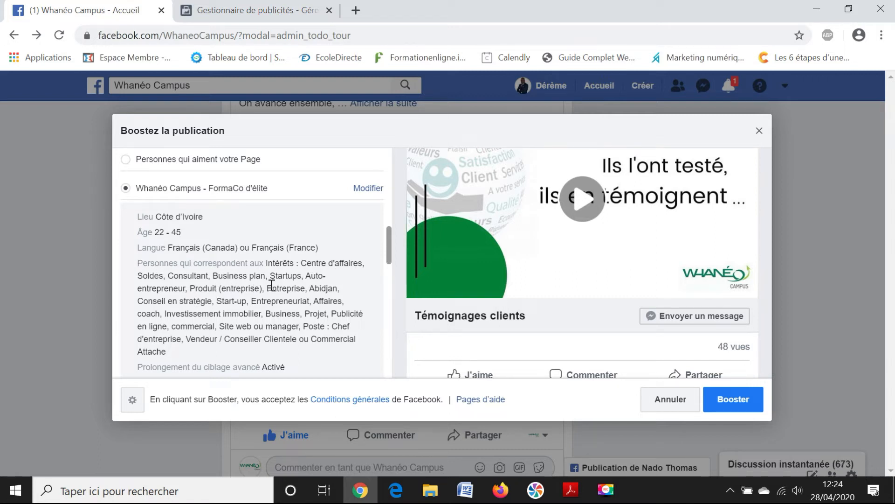
scroll(237, 317, down, 2)
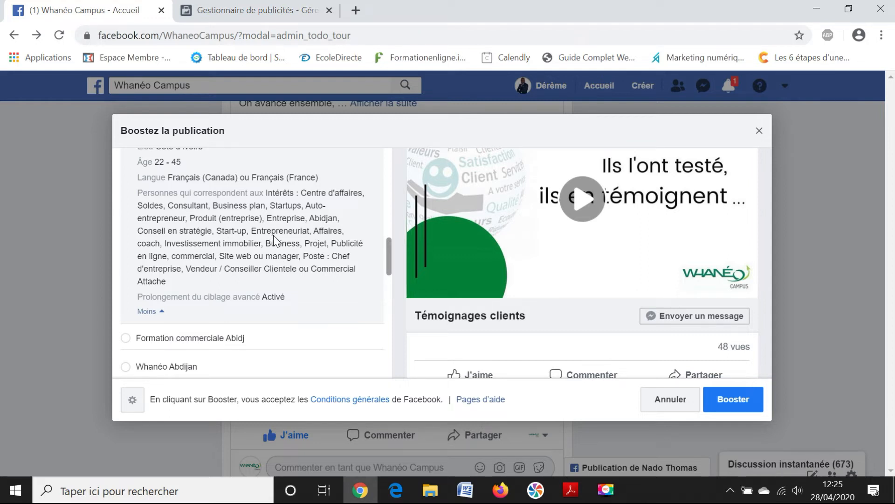
scroll(276, 231, down, 2)
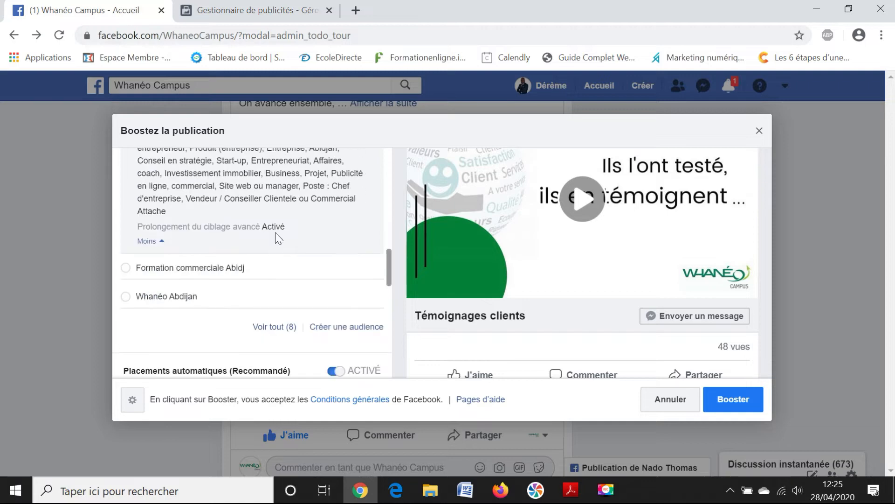
scroll(233, 232, up, 3)
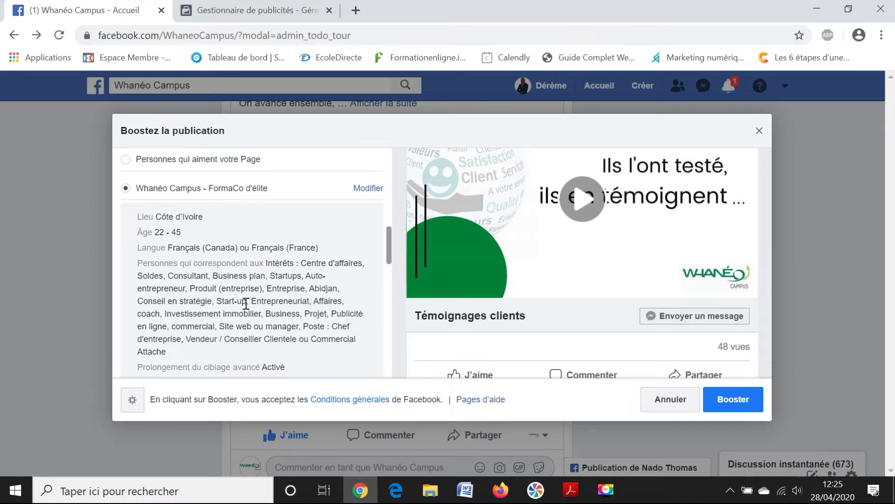
scroll(245, 314, down, 2)
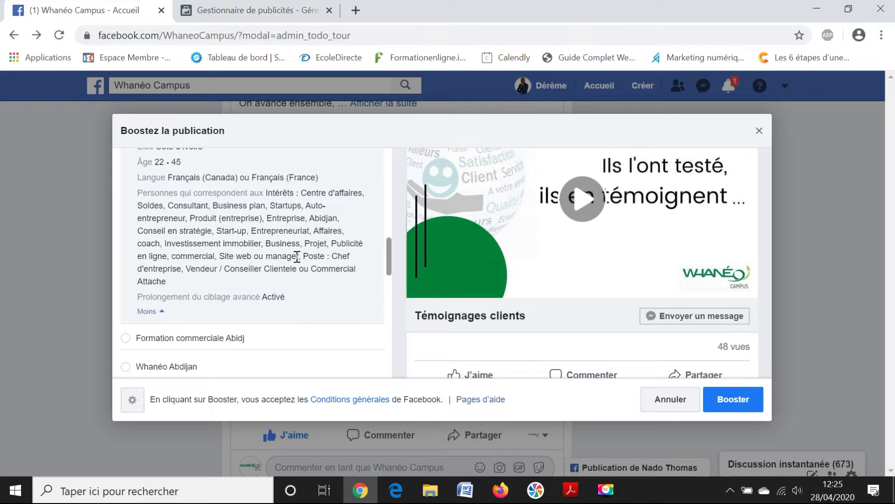
scroll(297, 258, down, 1)
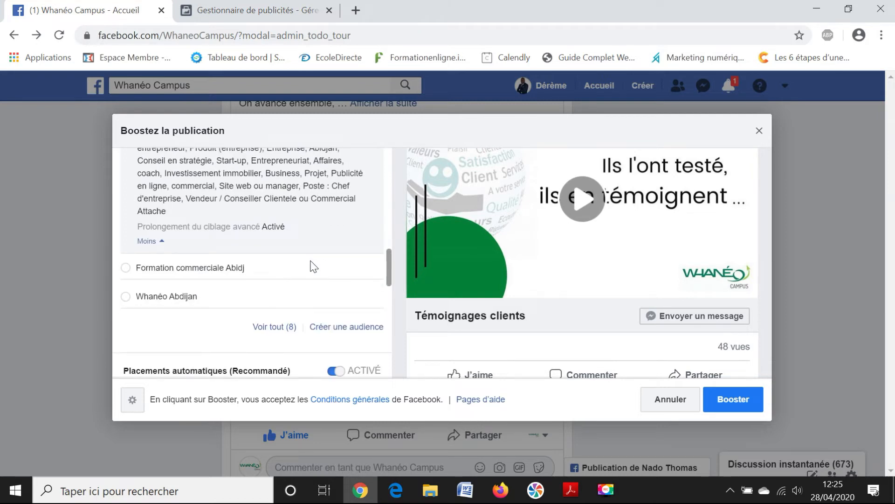
scroll(186, 289, down, 3)
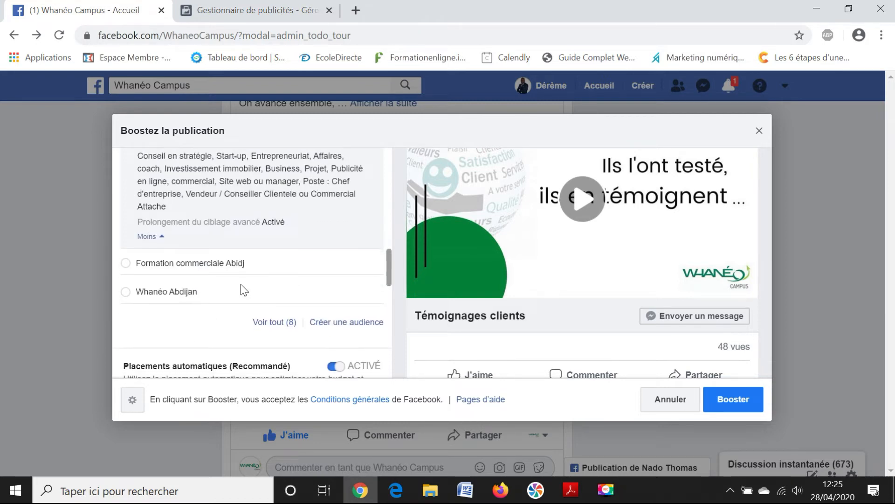
scroll(201, 280, up, 4)
scroll(181, 296, down, 3)
scroll(184, 307, down, 1)
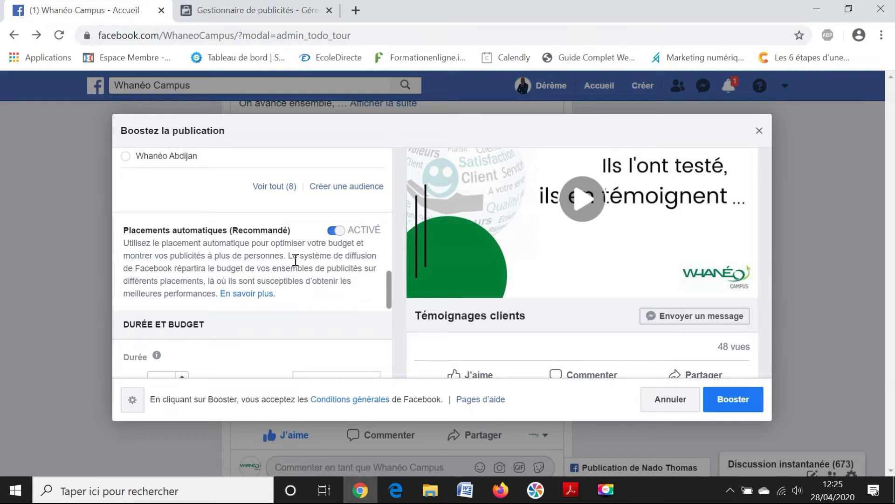
Set the boost duration to 30 days
scroll(295, 260, down, 1)
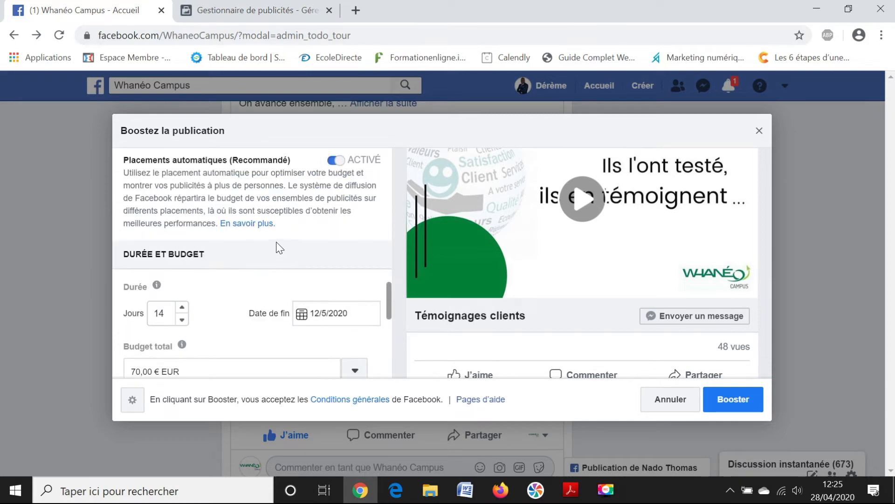
scroll(276, 241, down, 1)
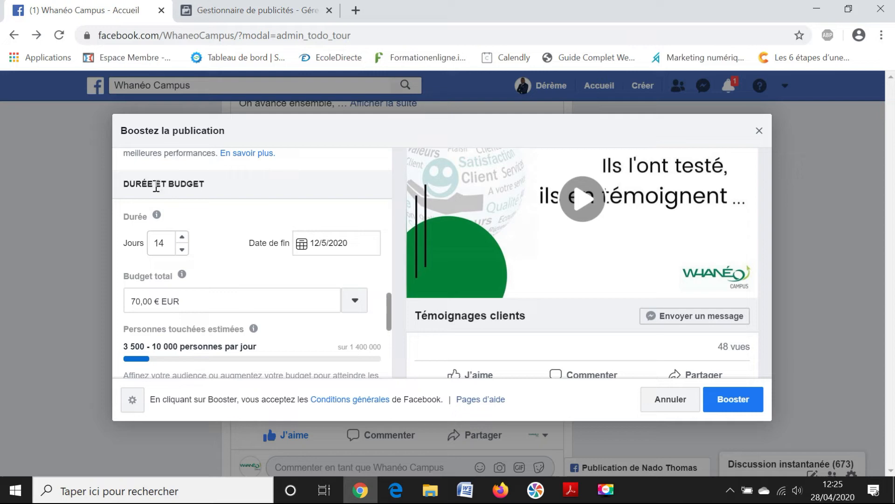
click(182, 253)
click(182, 238)
double_click(183, 239)
triple_click(183, 239)
double_click(182, 239)
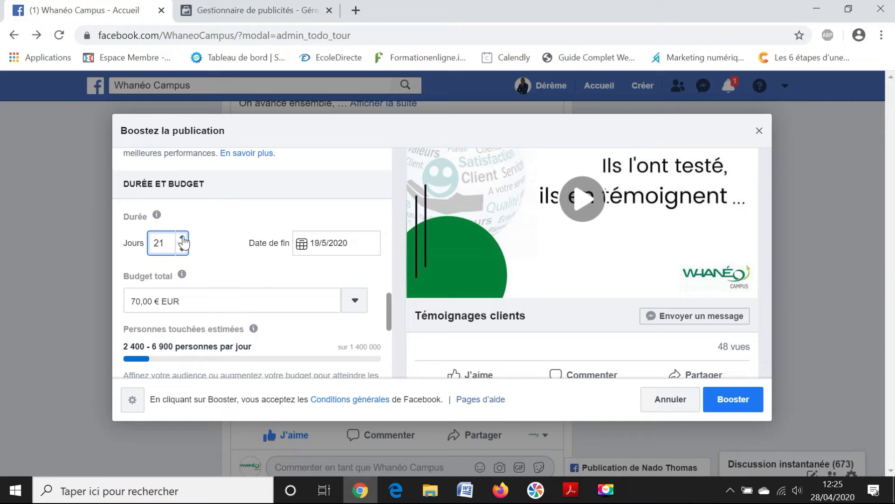
triple_click(183, 238)
double_click(183, 239)
click(183, 239)
scroll(235, 257, down, 2)
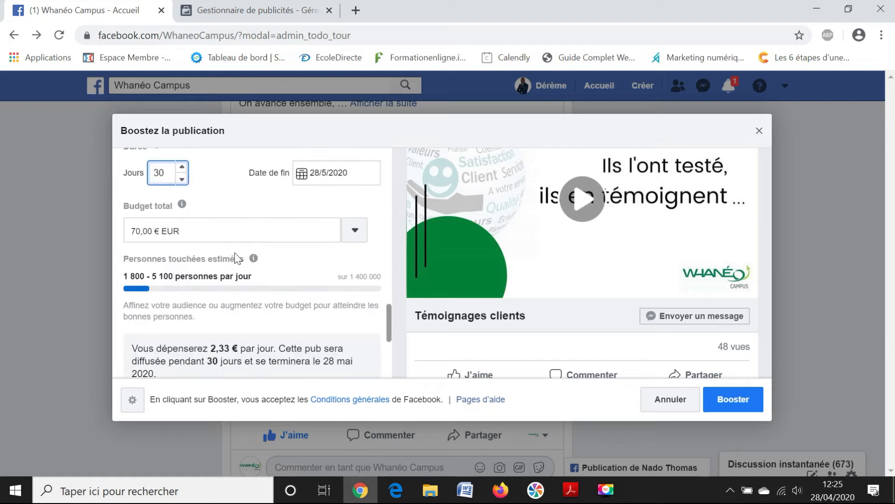
Examine the preset total budgets, the estimated daily reach and the spending summary for the 30-day boost
click(355, 233)
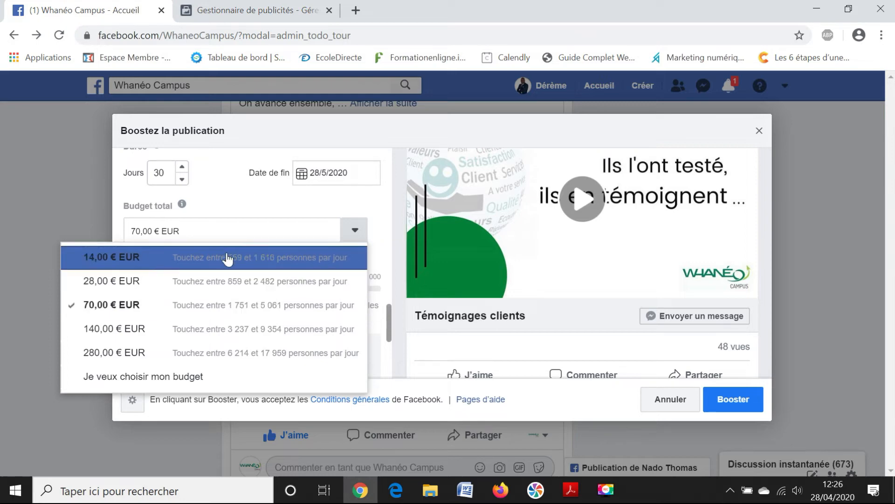
click(264, 203)
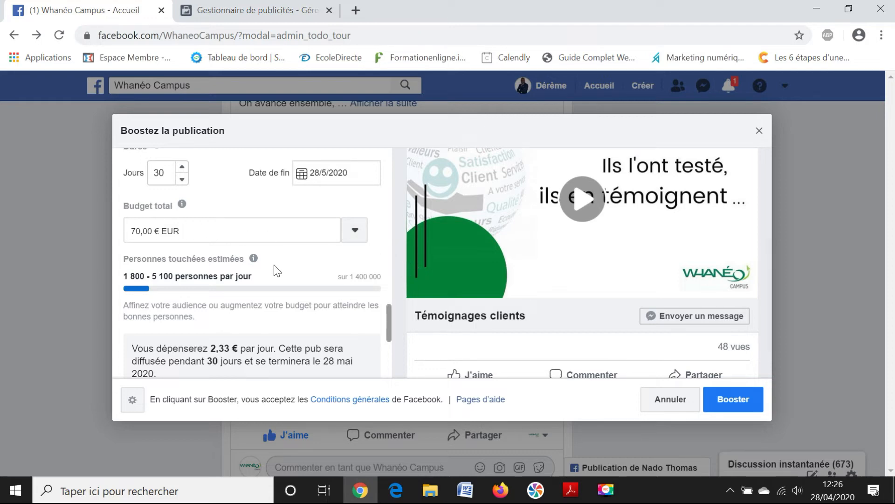
scroll(275, 266, down, 1)
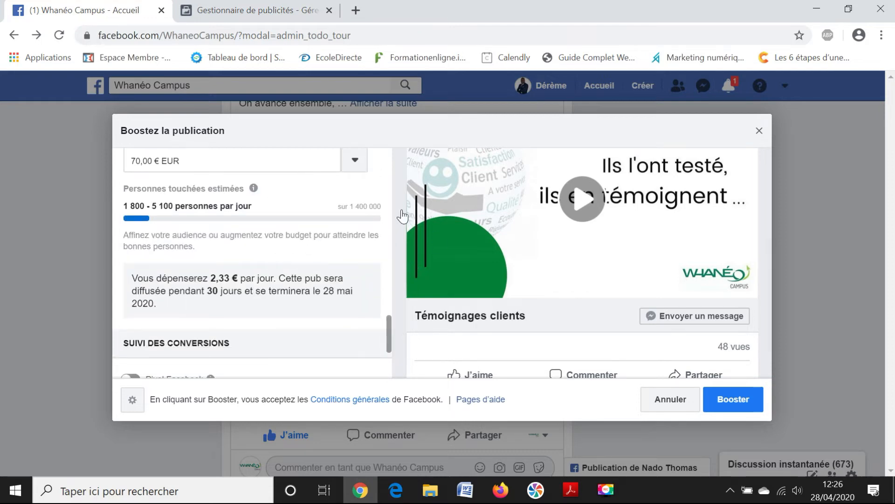
scroll(309, 258, down, 3)
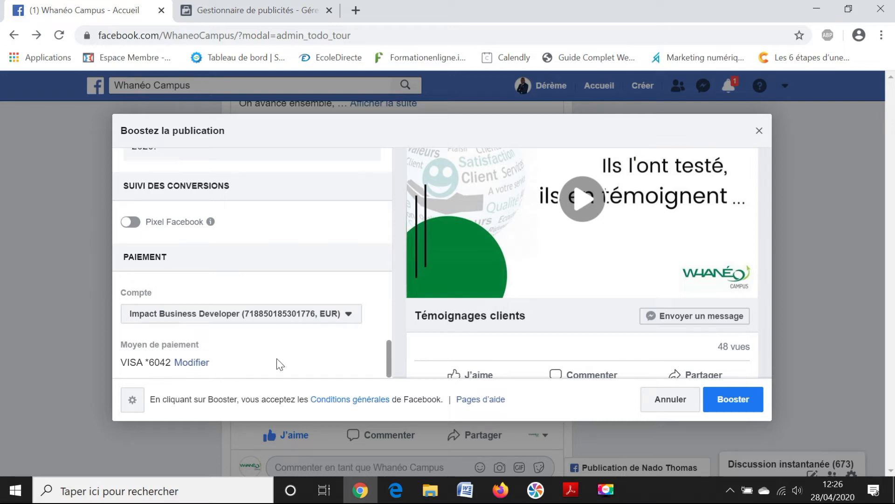
scroll(290, 267, up, 2)
scroll(310, 279, up, 4)
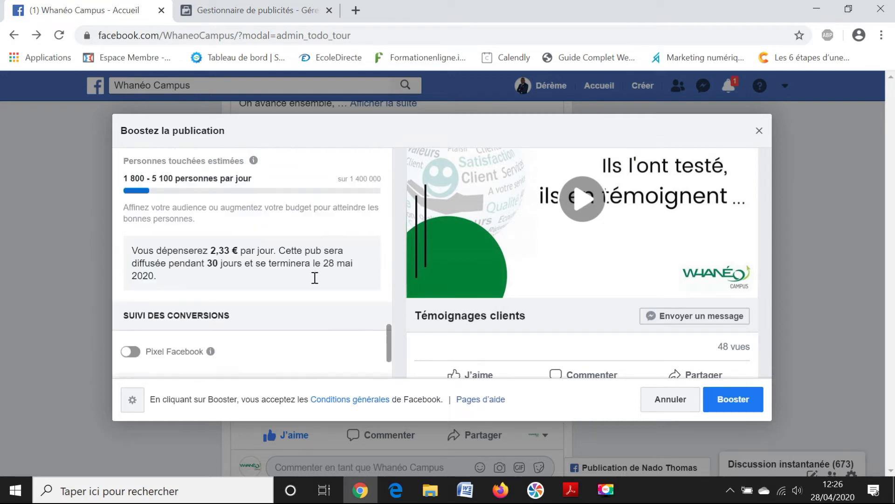
scroll(292, 274, up, 2)
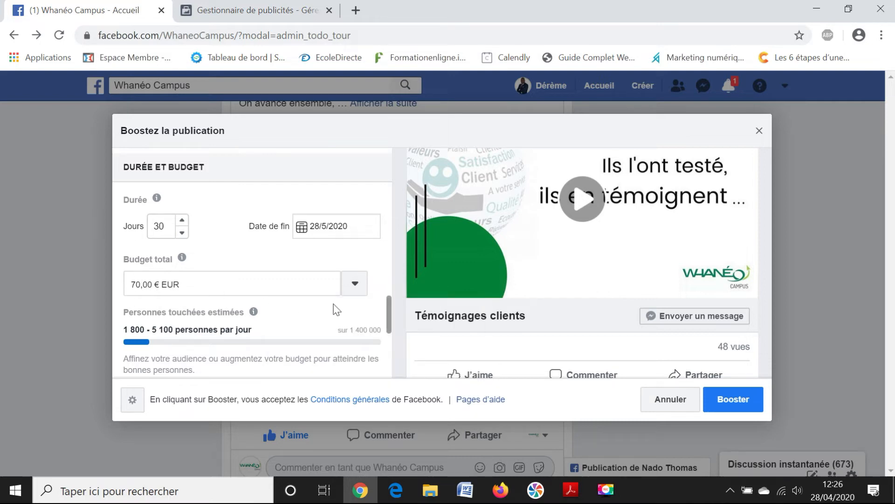
scroll(337, 309, down, 1)
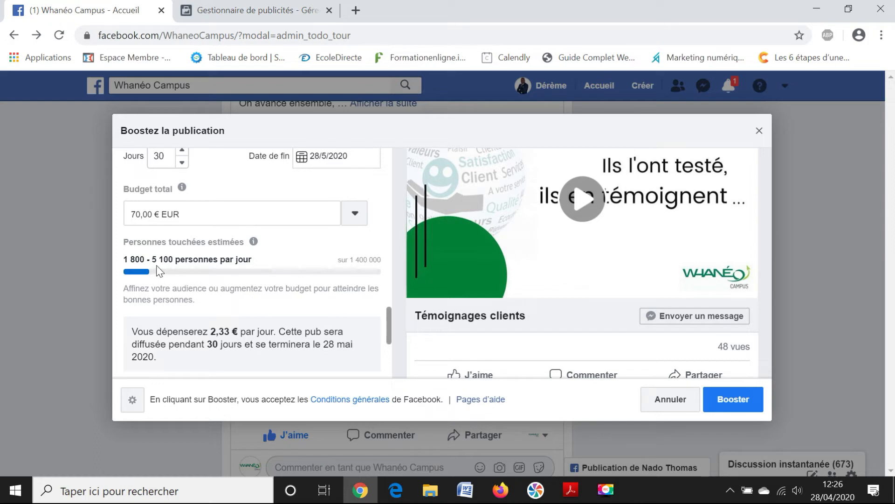
scroll(283, 278, down, 1)
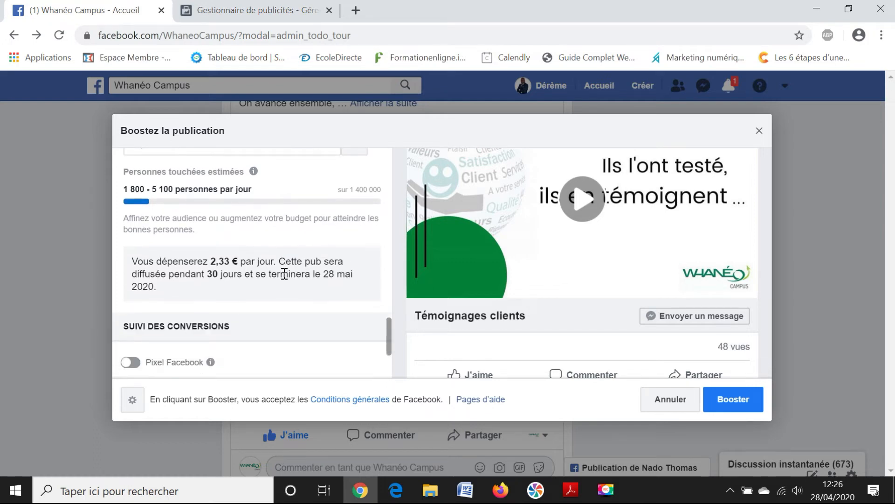
drag(265, 261, 211, 269)
Examine the Pixel Facebook conversion tracking option and the payment section of the boost settings
scroll(286, 293, down, 3)
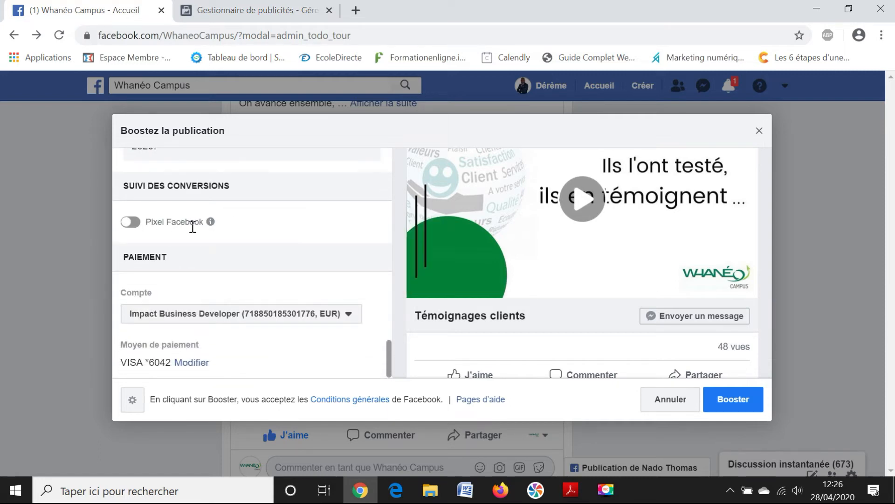
drag(204, 222, 132, 224)
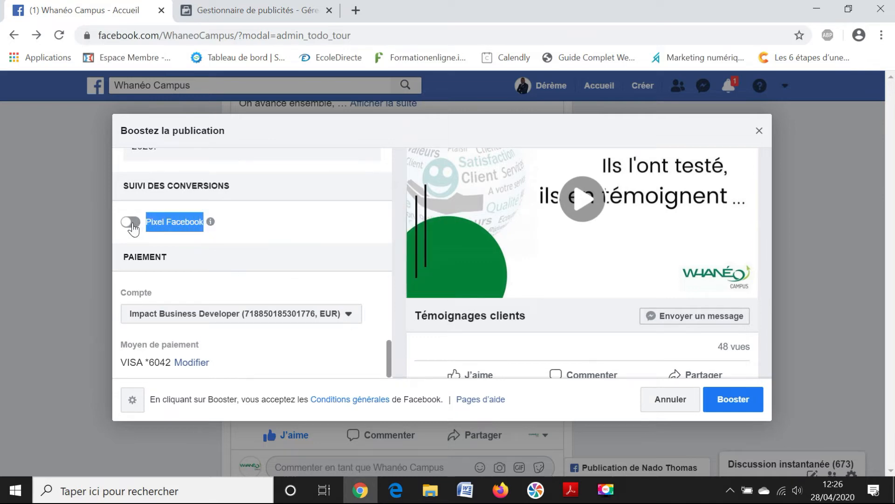
click(142, 224)
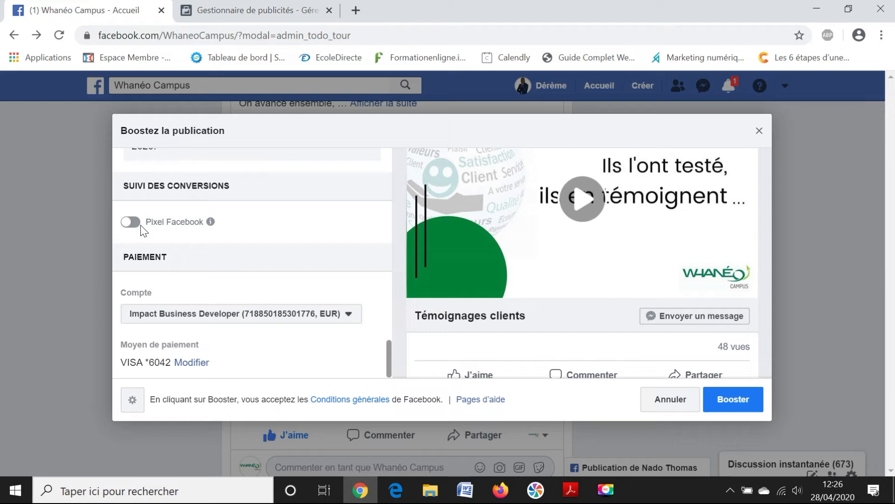
drag(220, 230, 194, 228)
click(226, 230)
mouse_move(213, 223)
Review the whole ad in the desktop news feed preview, from the post text to the message button
scroll(290, 267, up, 10)
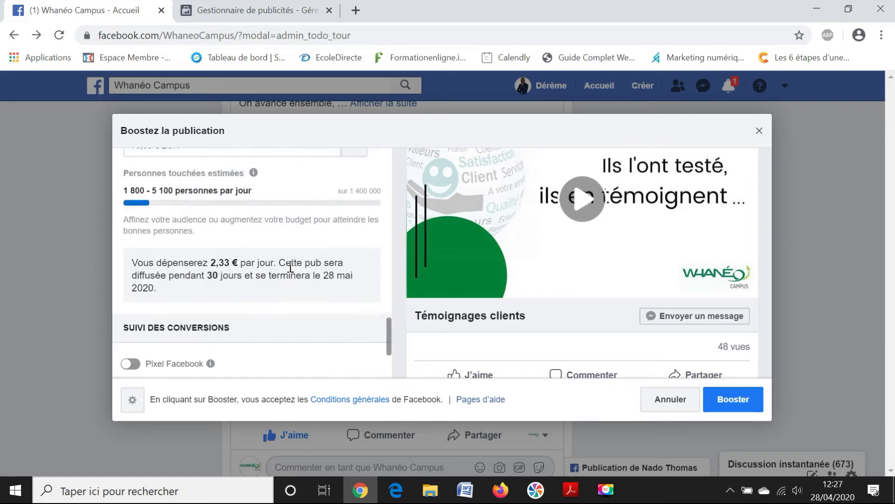
scroll(295, 228, up, 5)
scroll(657, 250, up, 5)
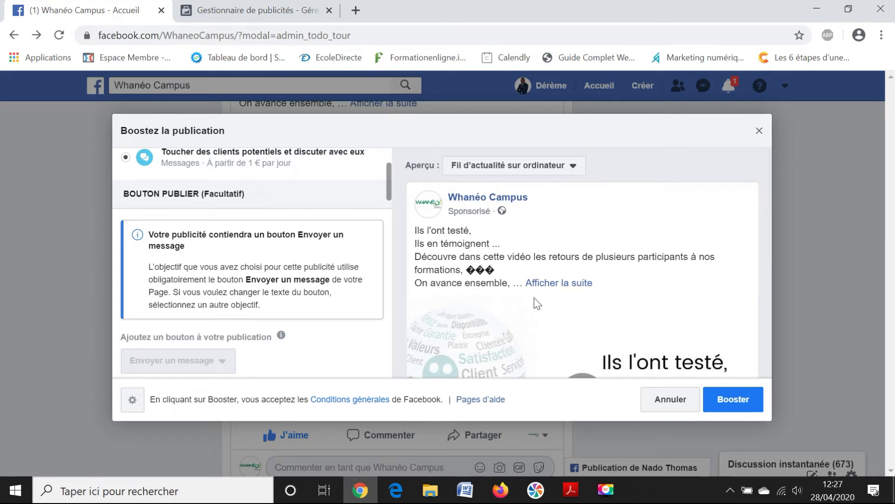
scroll(590, 269, down, 3)
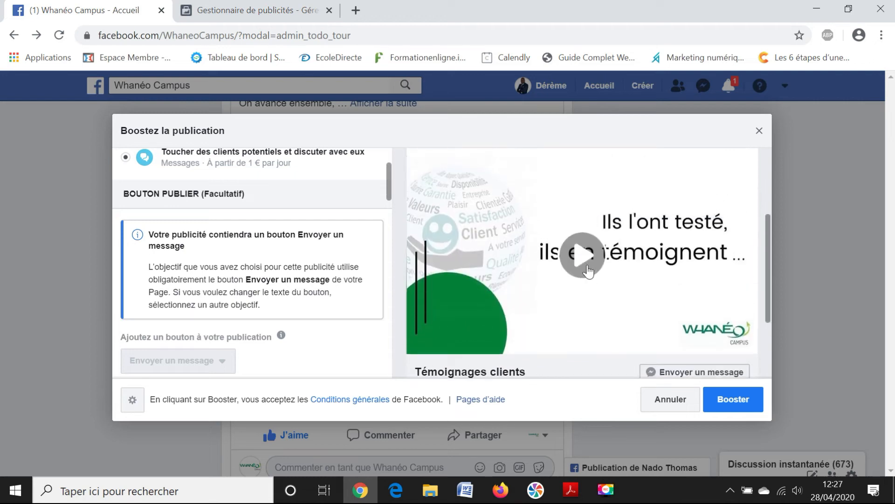
scroll(589, 270, down, 2)
scroll(540, 306, down, 1)
scroll(540, 303, up, 5)
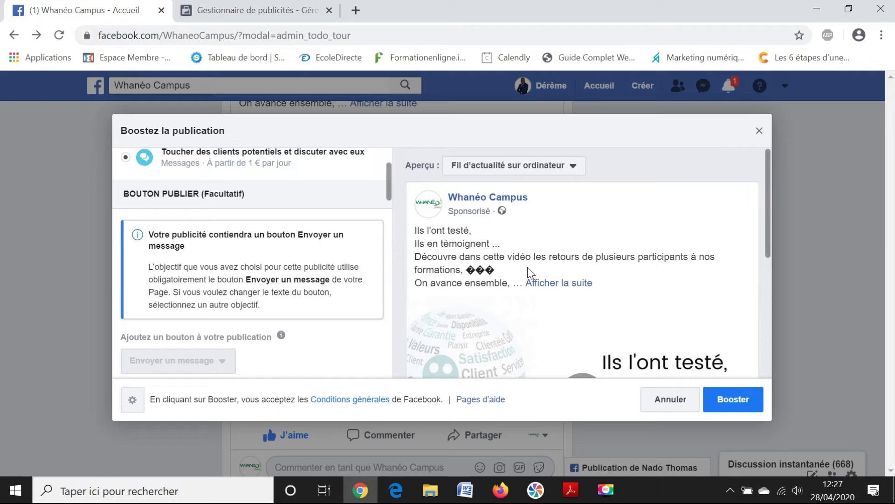
Switch the ad preview to "Fil d'actualité sur mobile" and review the mobile version from its text to the message button
click(573, 167)
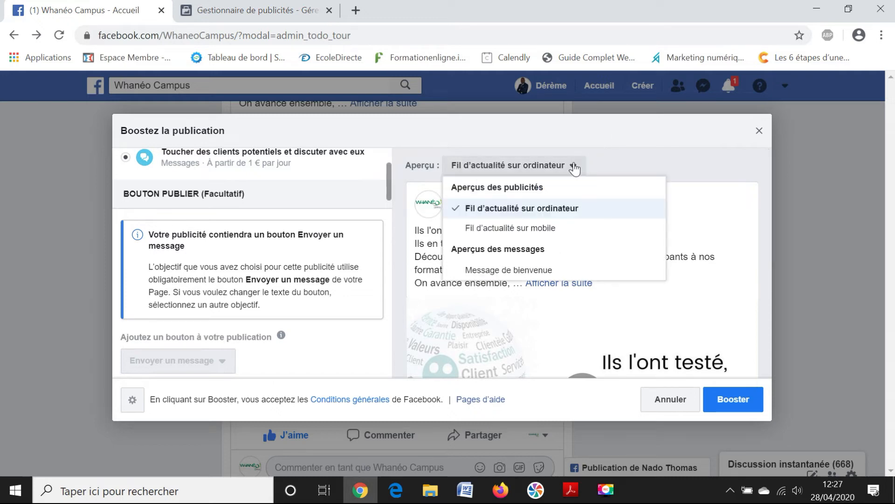
click(582, 233)
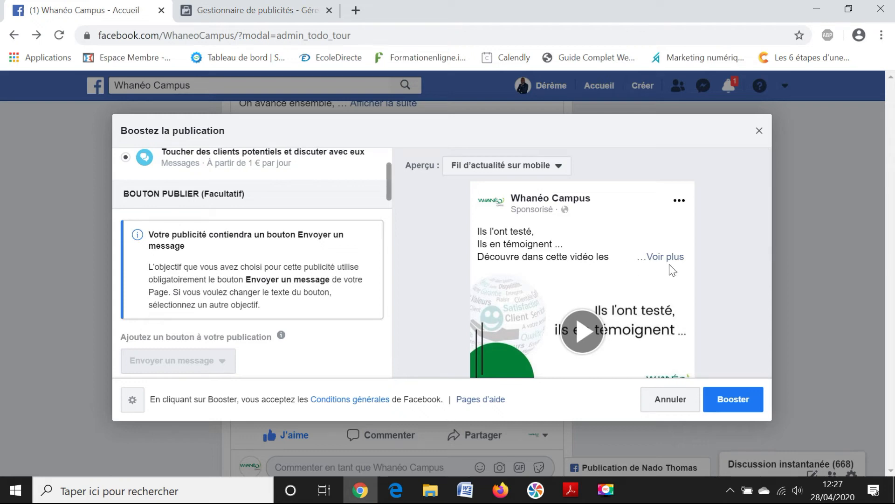
scroll(672, 270, down, 2)
scroll(695, 267, up, 2)
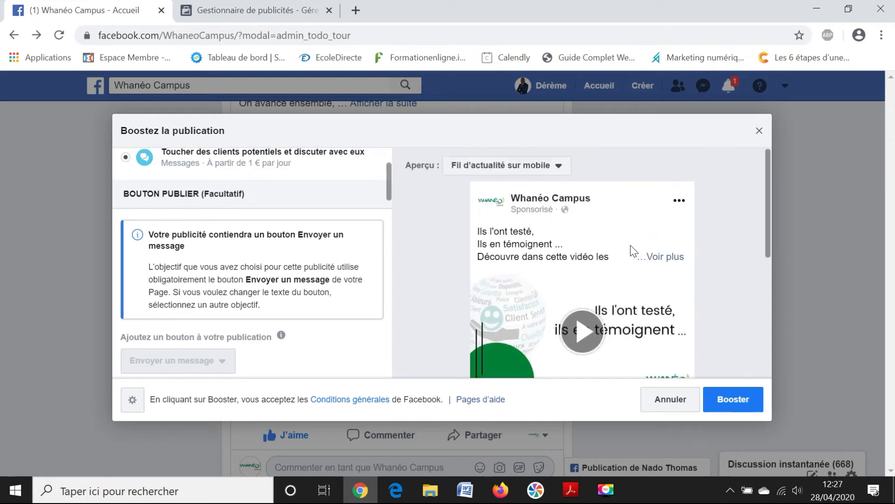
scroll(691, 275, down, 3)
scroll(703, 278, down, 2)
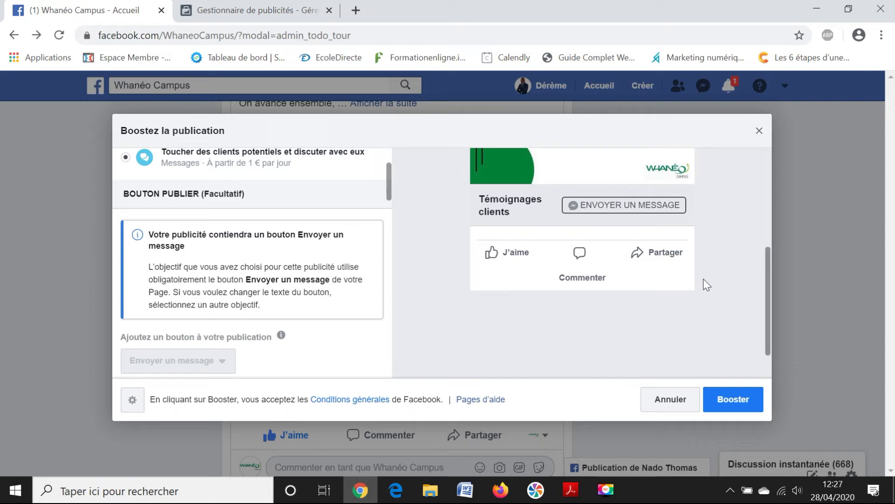
scroll(704, 278, up, 5)
Return the ad preview to "Fil d'actualité sur ordinateur" and look through the desktop version
click(560, 165)
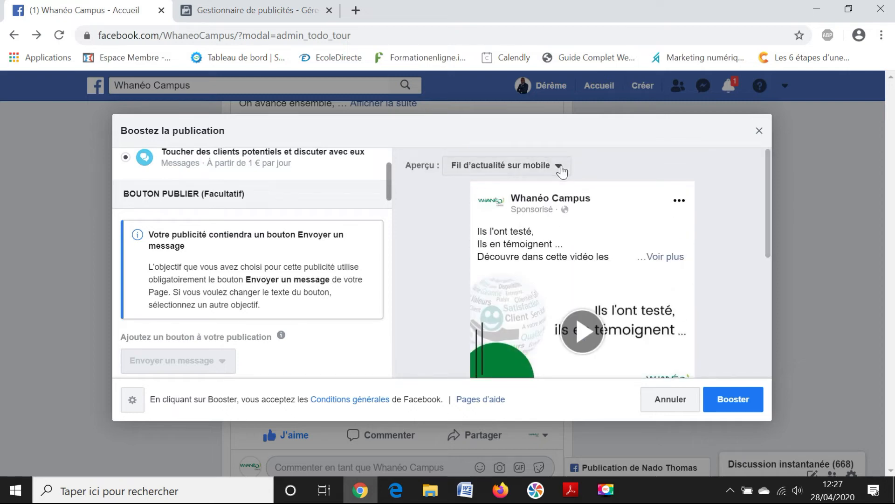
click(521, 206)
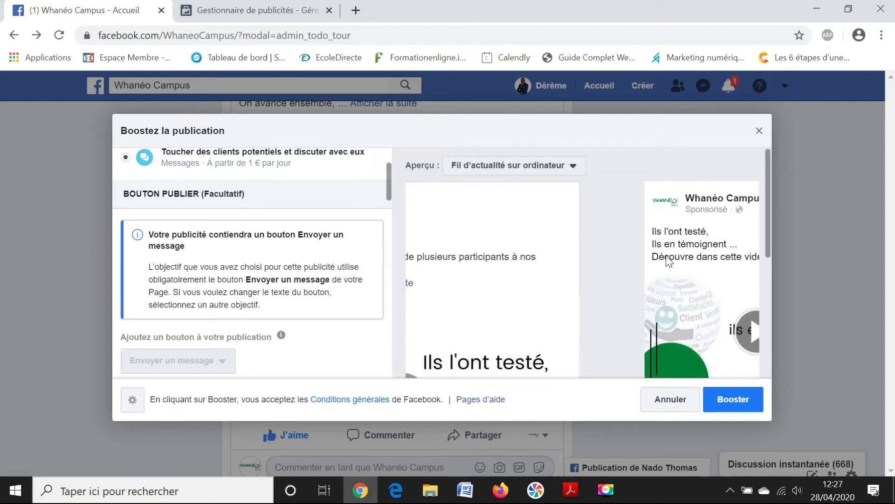
scroll(625, 219, down, 3)
scroll(628, 225, down, 2)
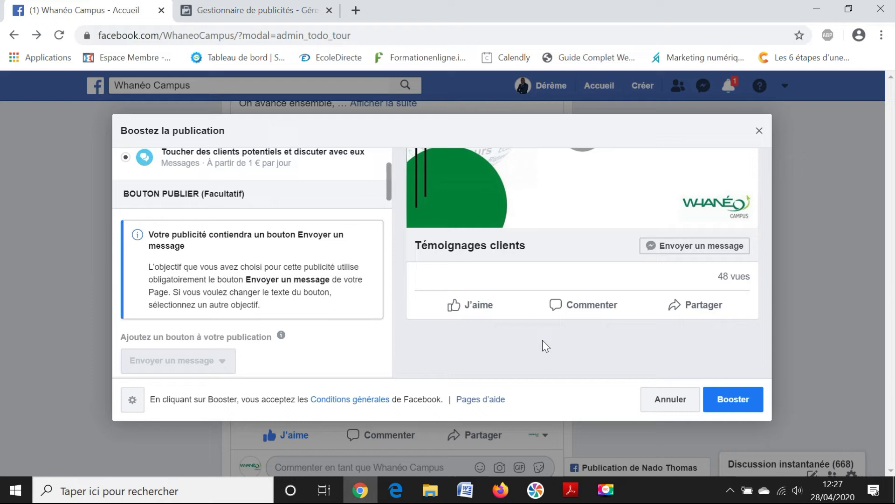
scroll(519, 340, up, 3)
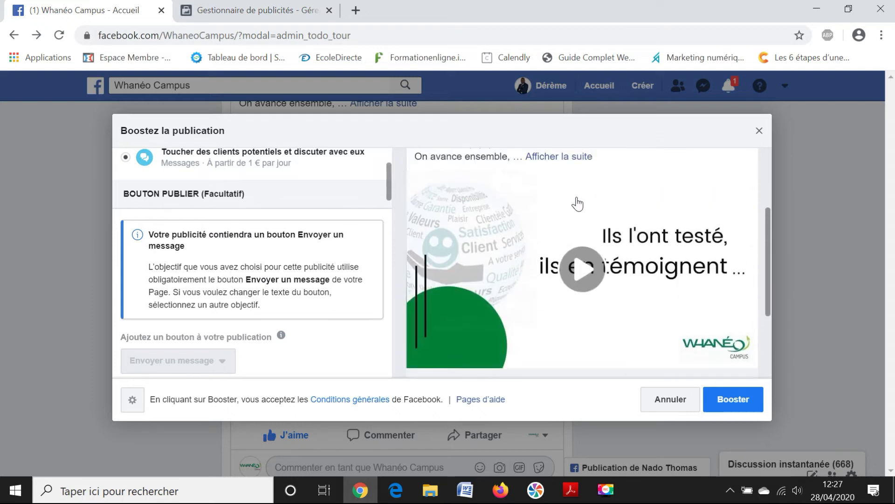
scroll(579, 205, up, 3)
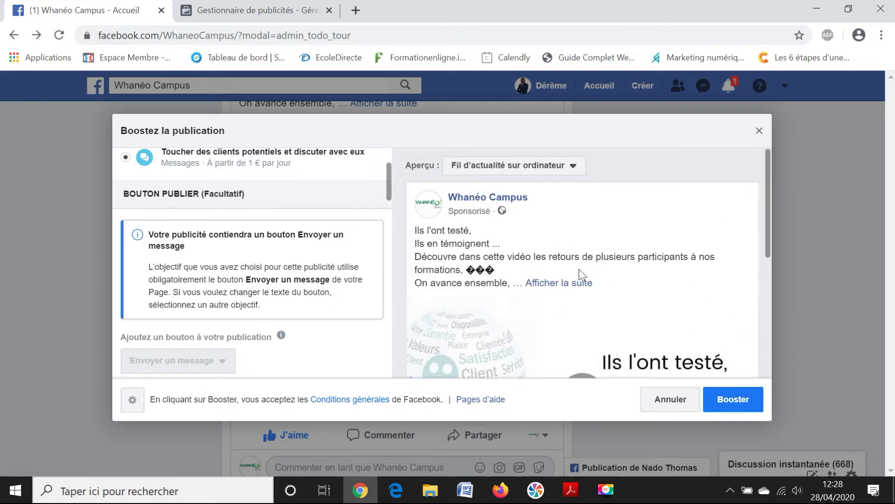
Recheck the post text, video and "Envoyer un message" button in the desktop preview against the selected boost objective
scroll(566, 256, down, 3)
scroll(601, 254, up, 3)
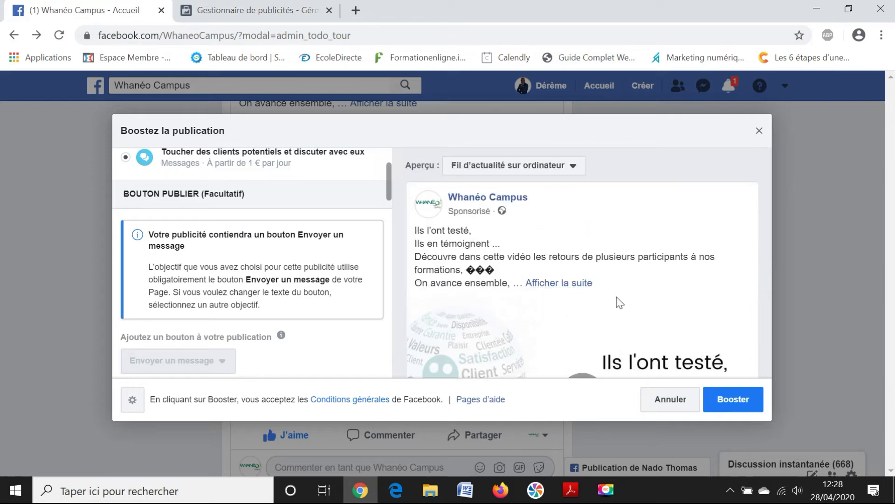
scroll(621, 344, down, 4)
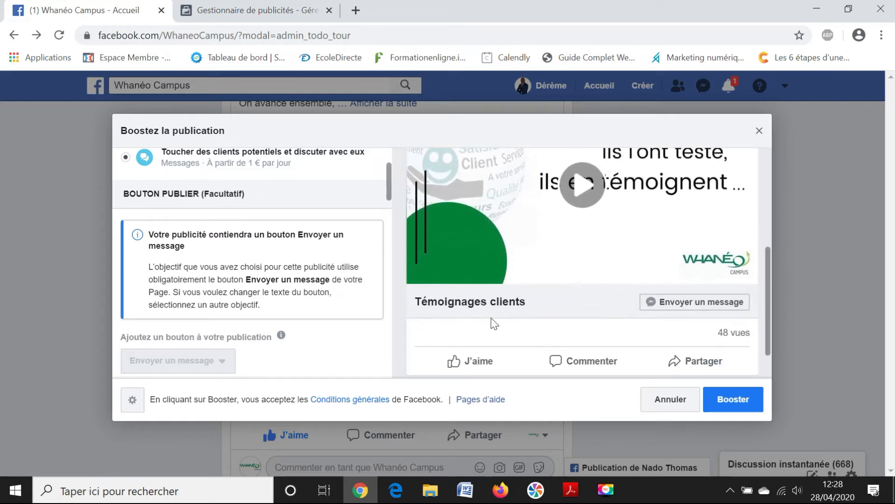
scroll(566, 288, down, 1)
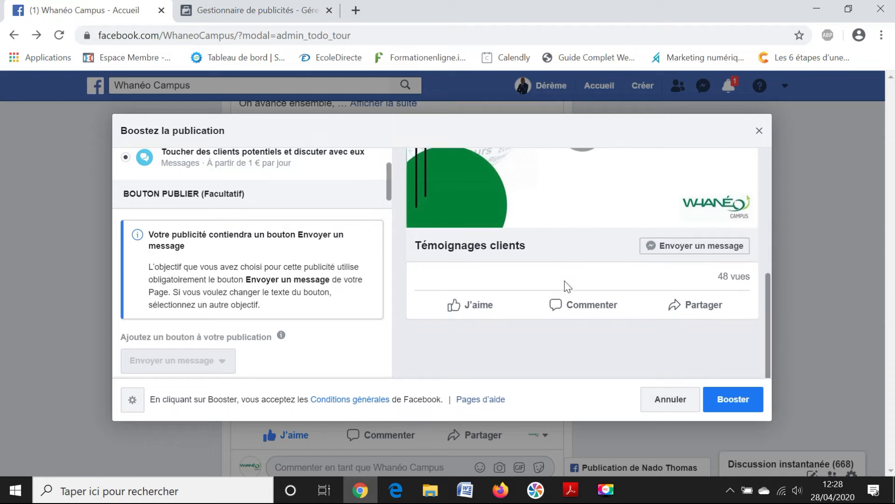
scroll(536, 285, up, 3)
scroll(517, 284, up, 3)
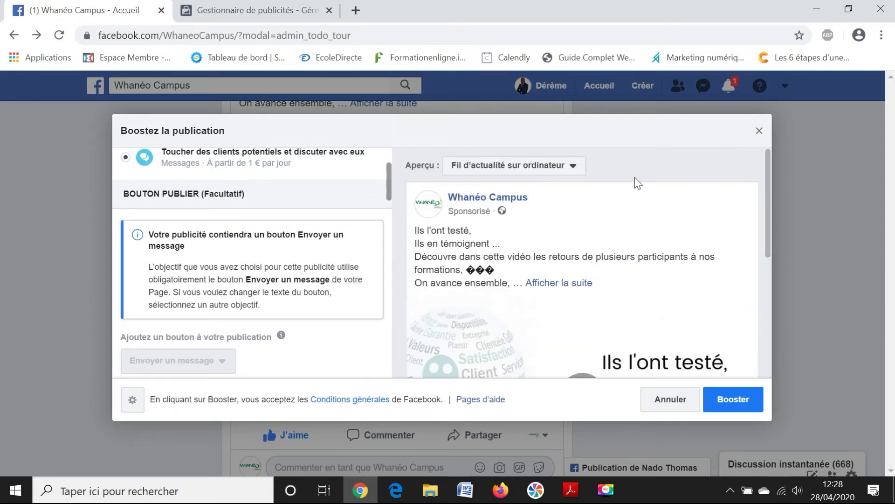
scroll(321, 248, up, 2)
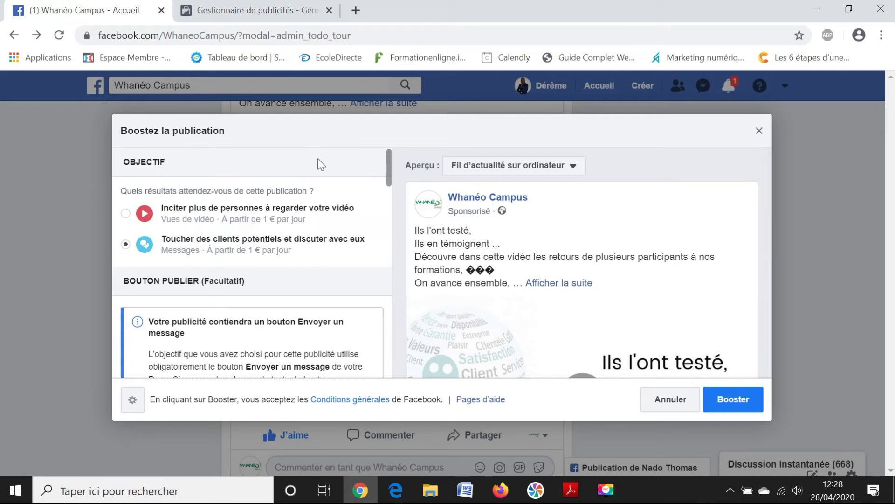
scroll(690, 234, down, 5)
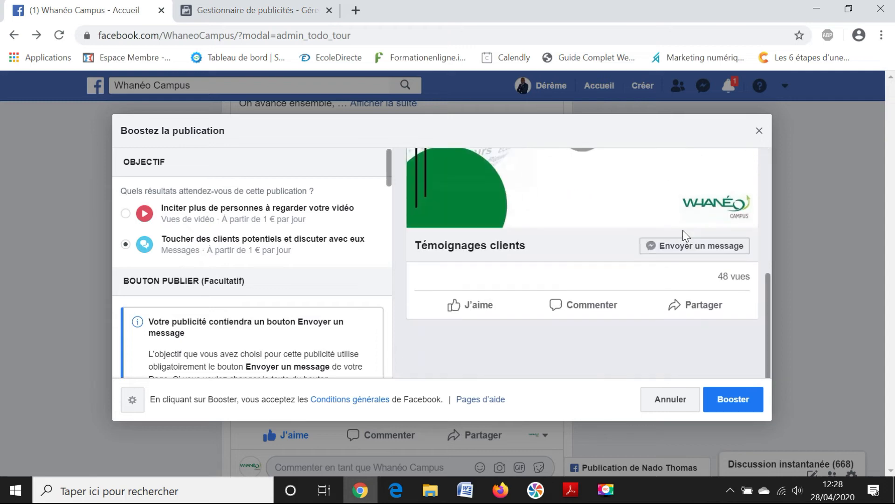